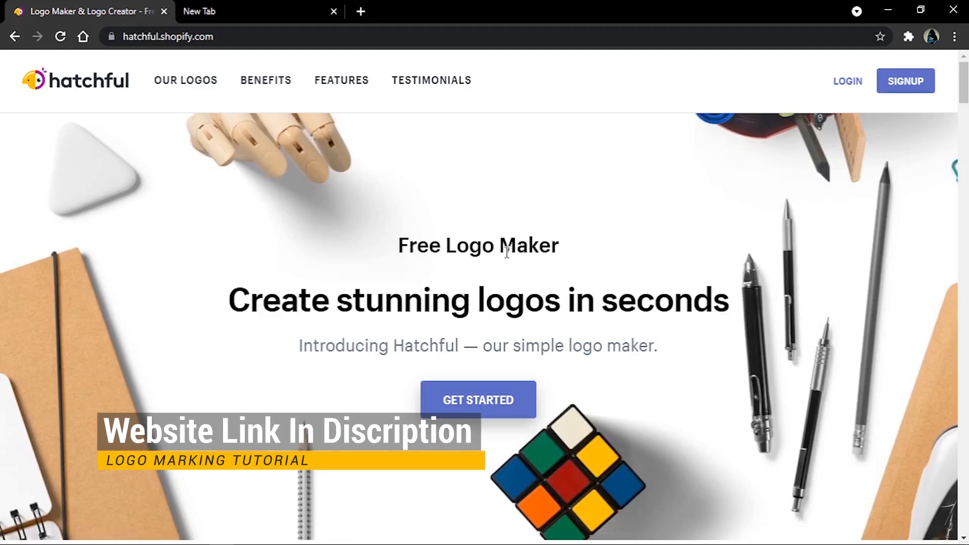
Step: Look through the logo maker's landing page from its introduction down to the FAQ and return to its beginning
{"action": "scroll", "coordinate": [506, 253], "scroll_direction": "down", "scroll_amount": 20}
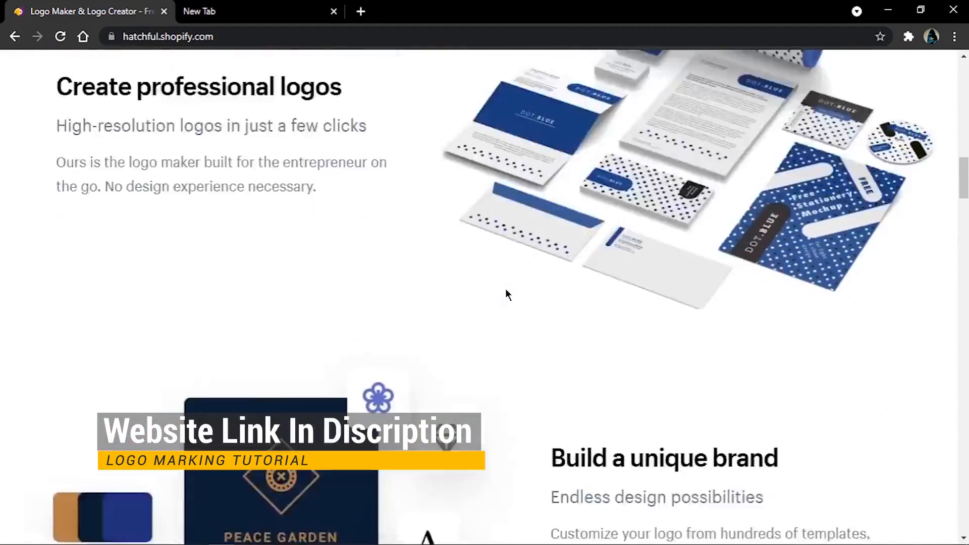
{"action": "scroll", "coordinate": [507, 294], "scroll_direction": "down", "scroll_amount": 20}
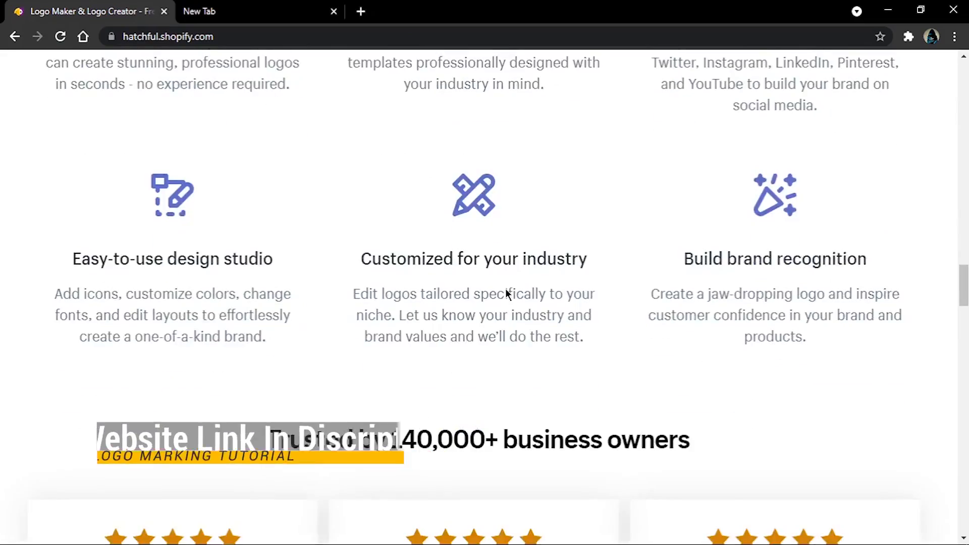
{"action": "scroll", "coordinate": [506, 292], "scroll_direction": "down", "scroll_amount": 20}
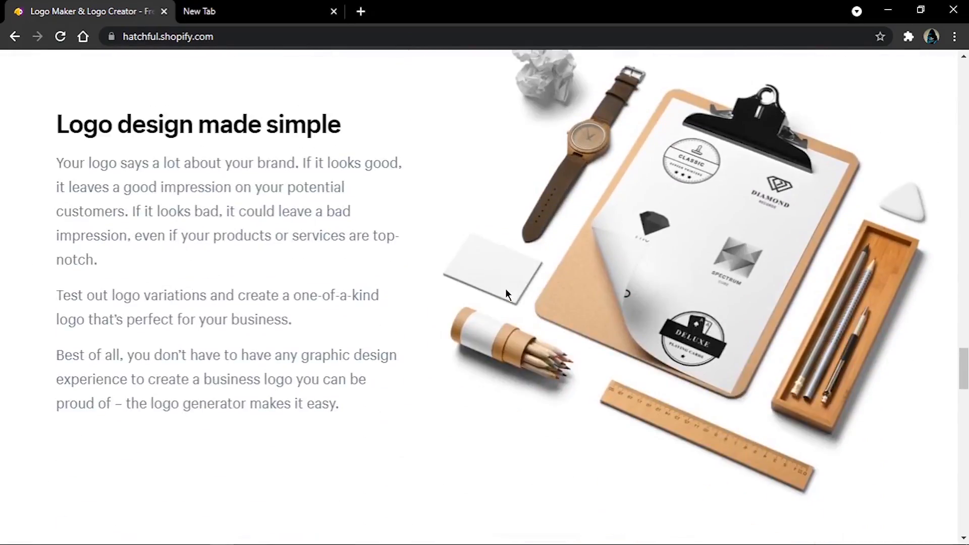
{"action": "scroll", "coordinate": [506, 292], "scroll_direction": "down", "scroll_amount": 20}
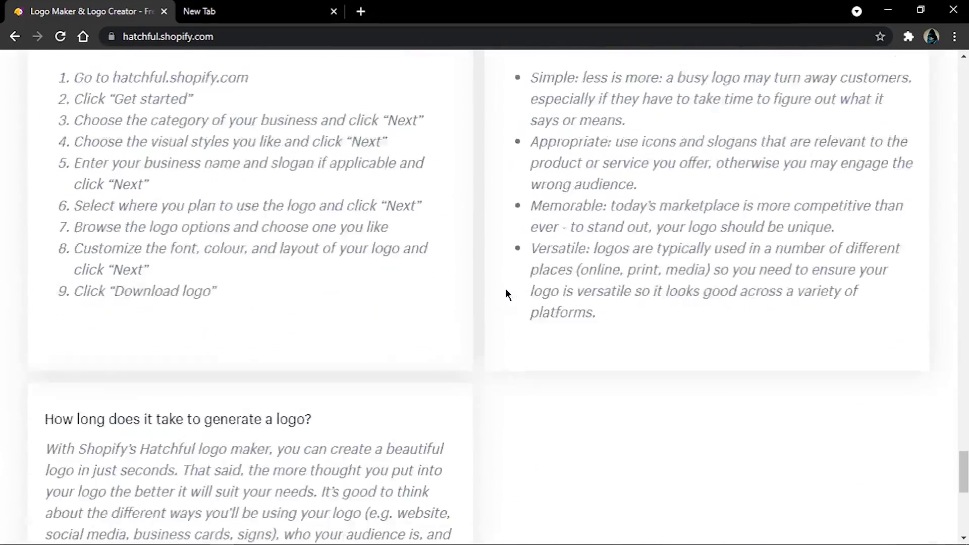
{"action": "scroll", "coordinate": [508, 294], "scroll_direction": "down", "scroll_amount": 9}
{"action": "left_click_drag", "start_coordinate": [964, 504], "coordinate": [964, 71]}
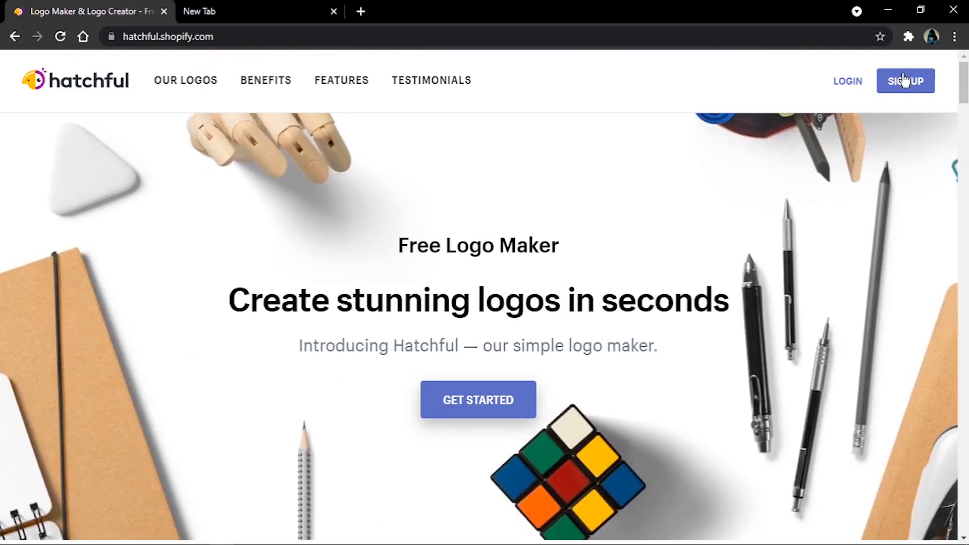
Step: Sign up for an account by filling in the e-mail address and the account password
{"action": "left_click", "coordinate": [917, 81]}
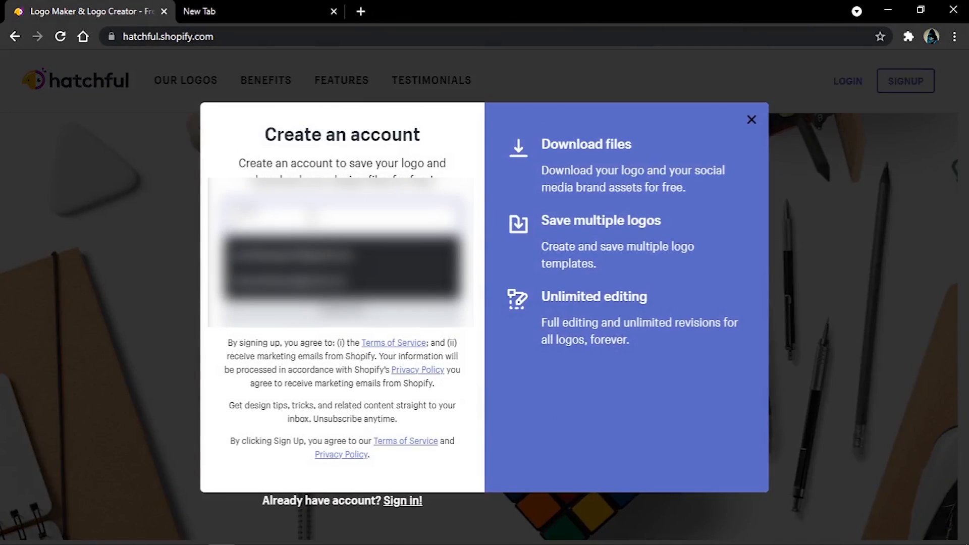
{"action": "type", "text": "a"}
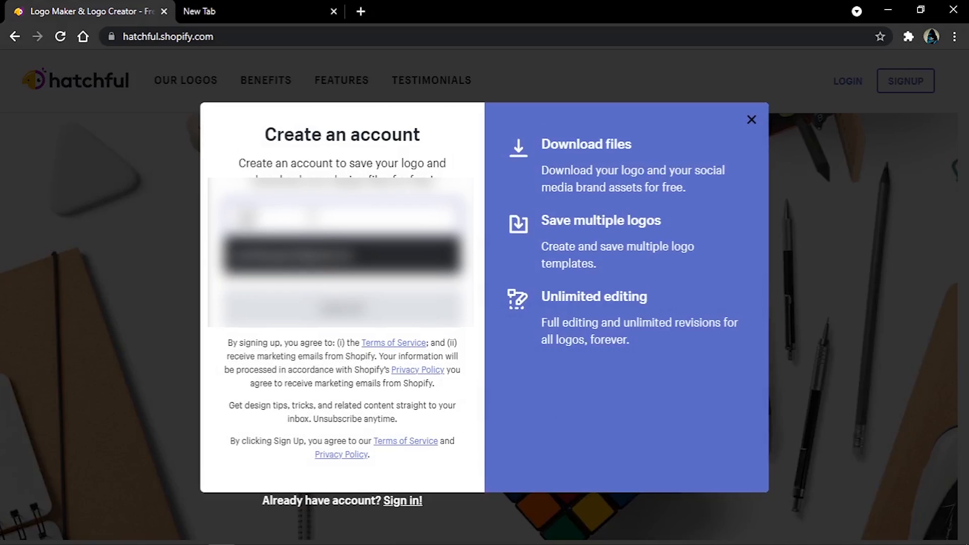
{"action": "left_click", "coordinate": [302, 256]}
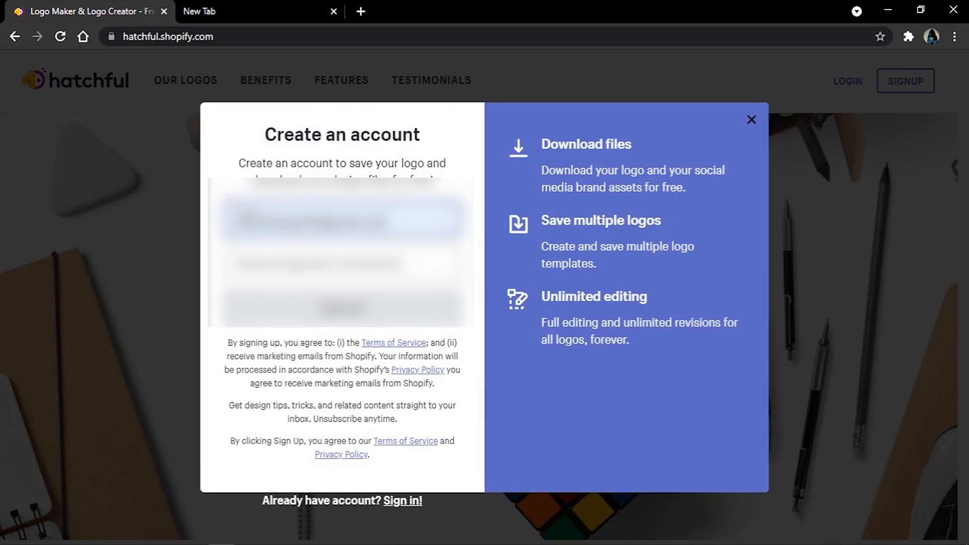
{"action": "left_click", "coordinate": [298, 266]}
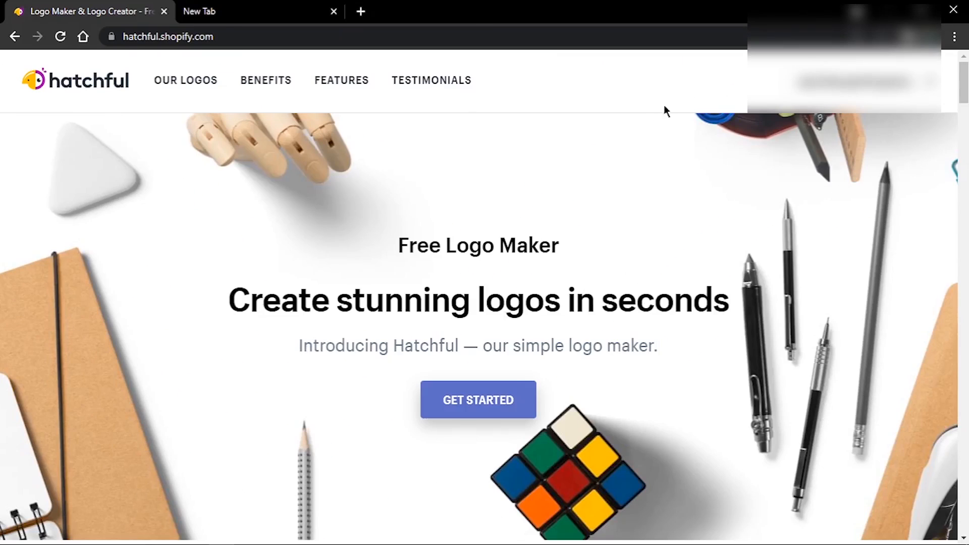
Step: Get started with a new logo and look over the available business categories
{"action": "scroll", "coordinate": [603, 240], "scroll_direction": "down", "scroll_amount": 2}
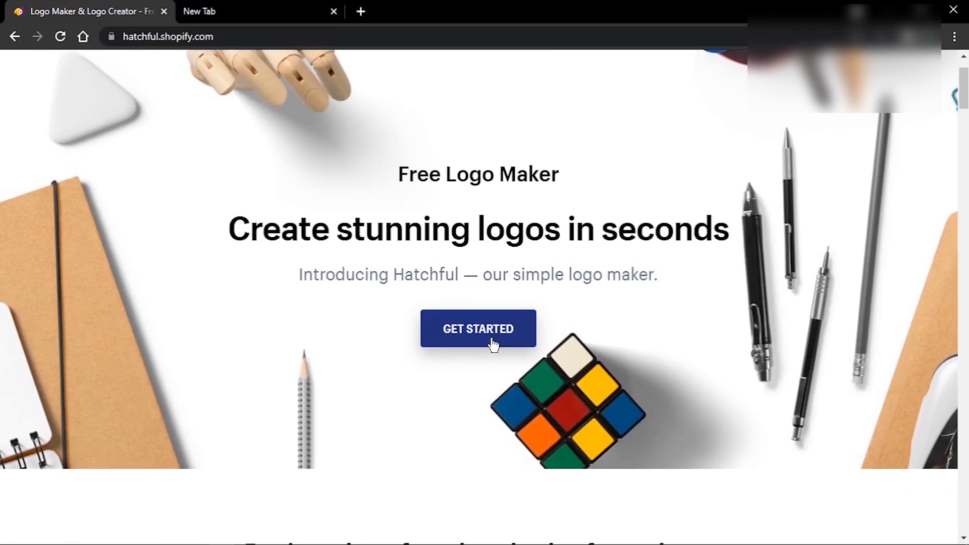
{"action": "left_click", "coordinate": [455, 329]}
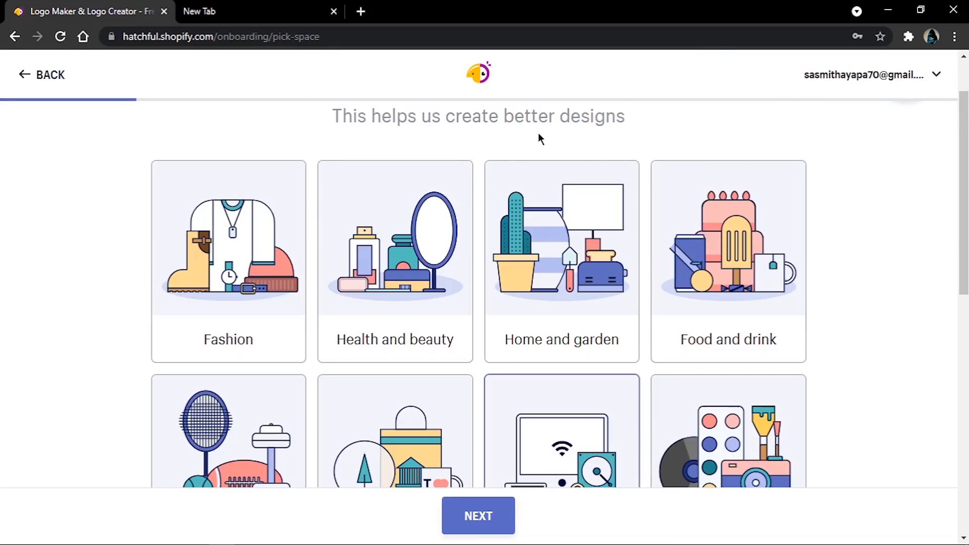
{"action": "scroll", "coordinate": [454, 391], "scroll_direction": "down", "scroll_amount": 10}
{"action": "scroll", "coordinate": [454, 398], "scroll_direction": "up", "scroll_amount": 4}
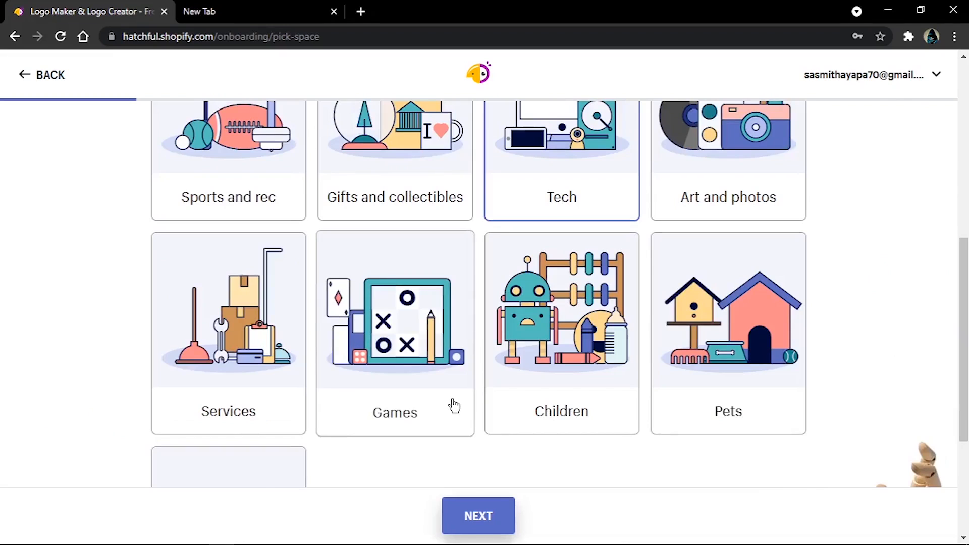
{"action": "scroll", "coordinate": [454, 406], "scroll_direction": "up", "scroll_amount": 4}
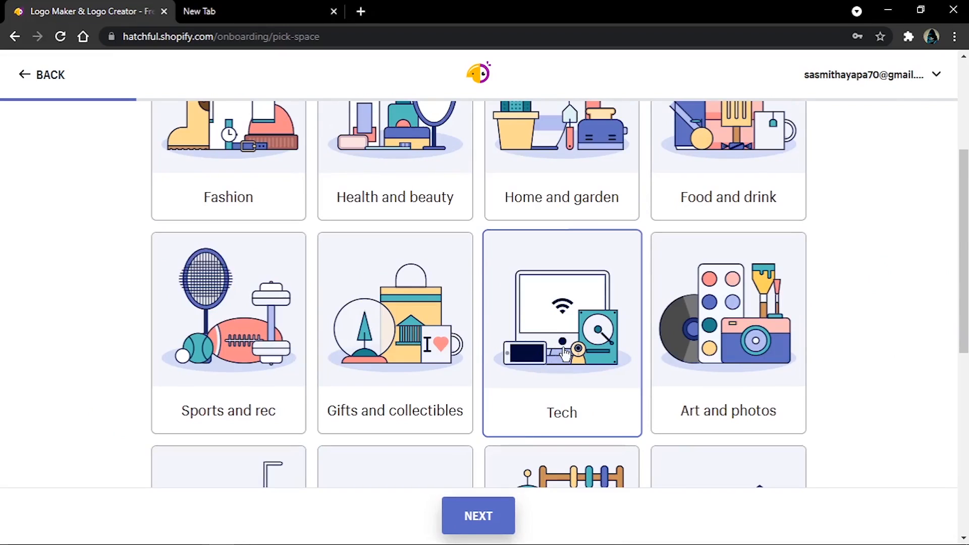
{"action": "scroll", "coordinate": [744, 188], "scroll_direction": "up", "scroll_amount": 3}
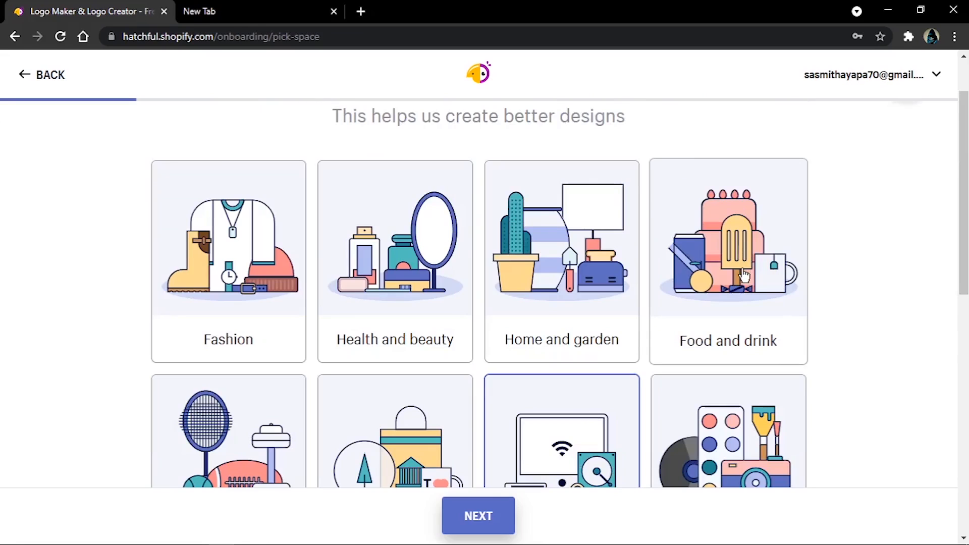
Step: Try the Art and photos and the Gifts and collectibles categories for the business
{"action": "scroll", "coordinate": [841, 309], "scroll_direction": "down", "scroll_amount": 3}
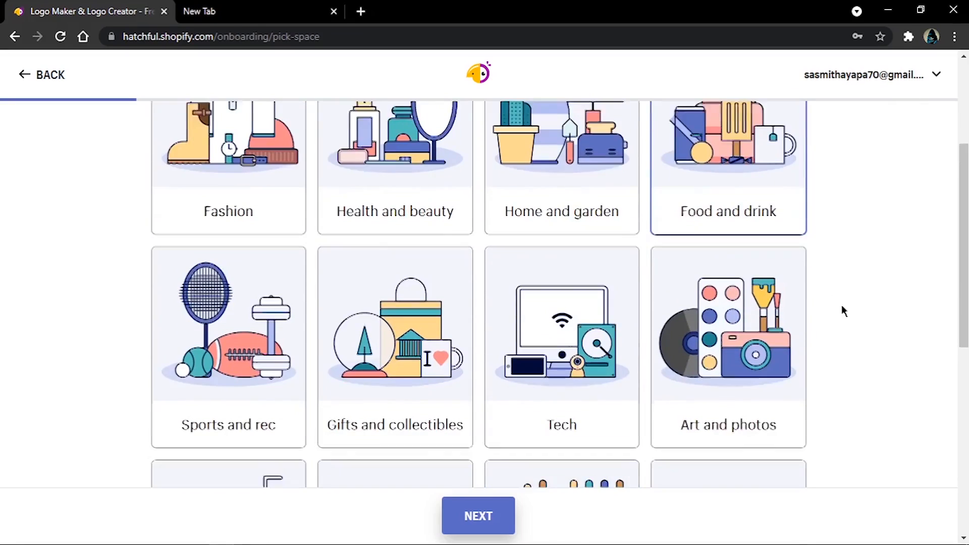
{"action": "left_click", "coordinate": [787, 313]}
{"action": "left_click", "coordinate": [401, 341]}
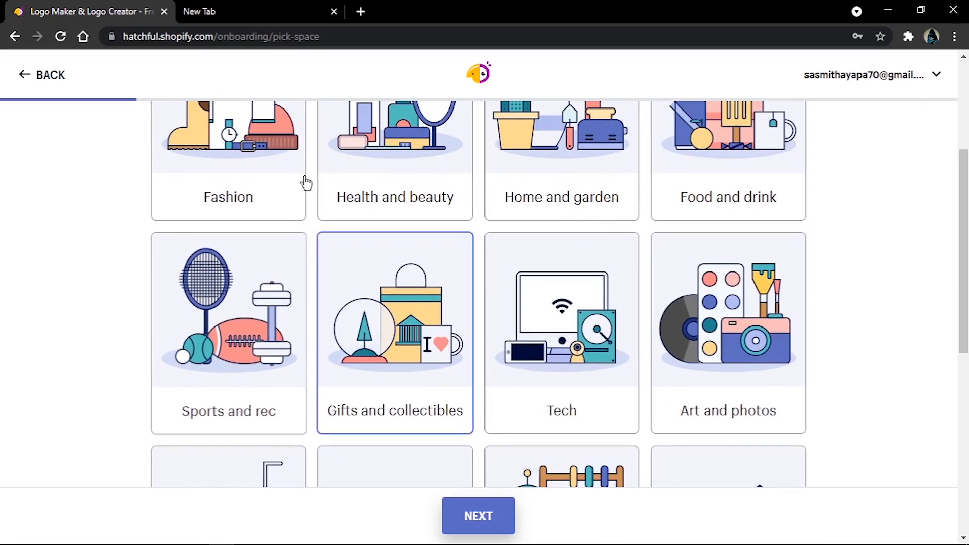
Step: Select Tech as the business category and continue to the visual style choice
{"action": "left_click", "coordinate": [588, 345]}
{"action": "scroll", "coordinate": [598, 364], "scroll_direction": "down", "scroll_amount": 5}
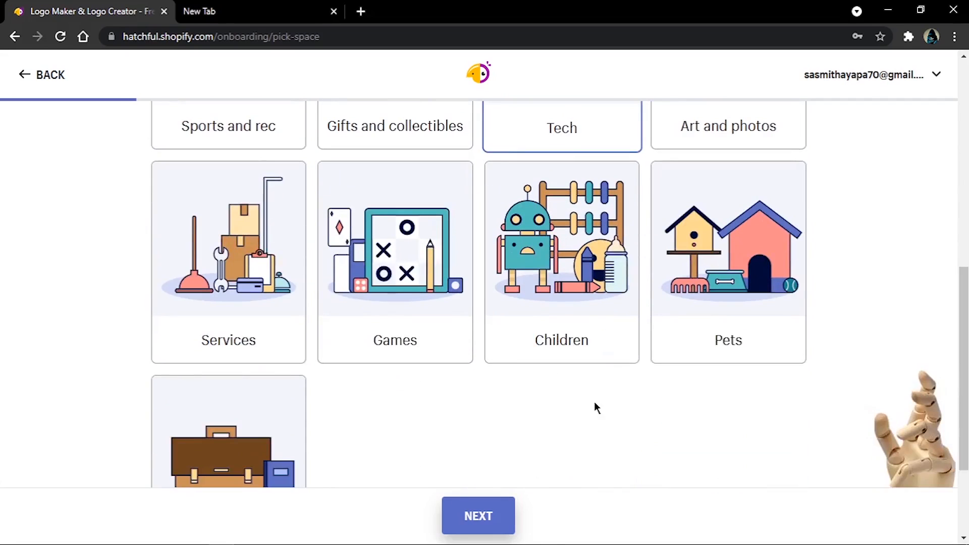
{"action": "left_click", "coordinate": [492, 515]}
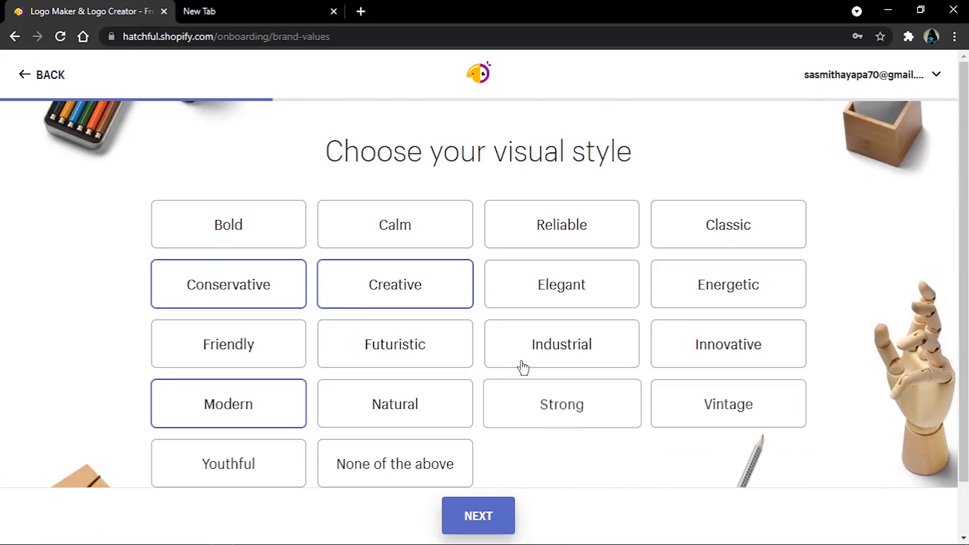
Step: Examine the range of visual styles offered for the logo
{"action": "scroll", "coordinate": [520, 323], "scroll_direction": "down", "scroll_amount": 2}
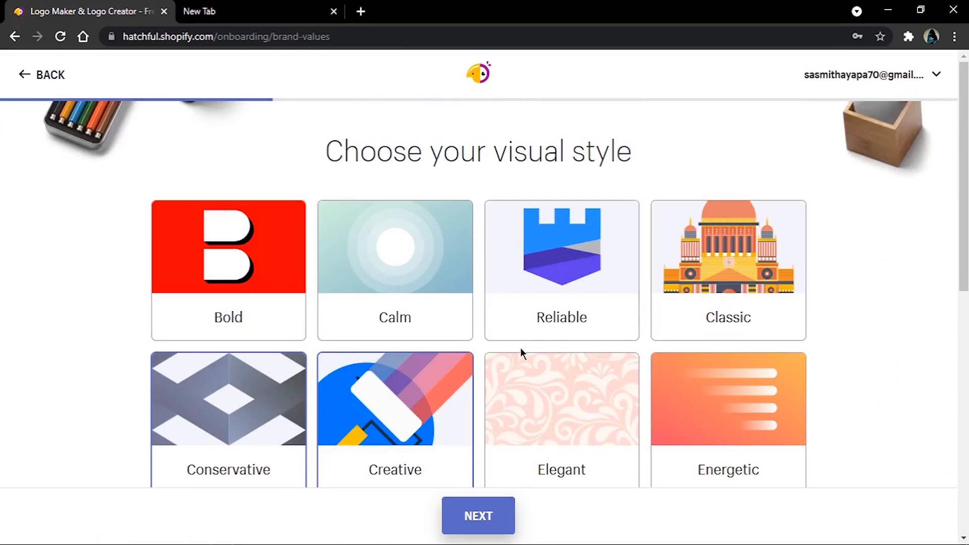
{"action": "scroll", "coordinate": [520, 347], "scroll_direction": "down", "scroll_amount": 6}
{"action": "scroll", "coordinate": [519, 347], "scroll_direction": "down", "scroll_amount": 3}
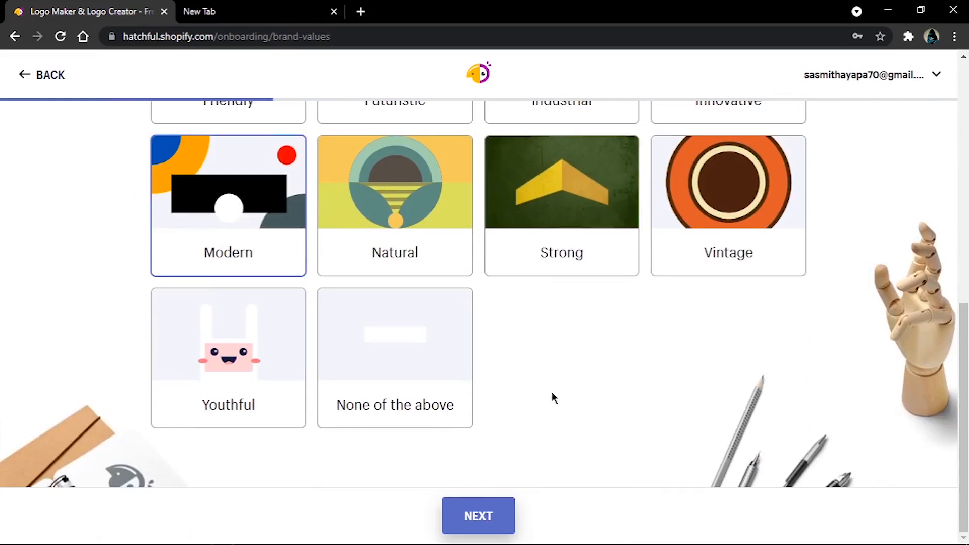
{"action": "scroll", "coordinate": [538, 396], "scroll_direction": "up", "scroll_amount": 6}
{"action": "scroll", "coordinate": [424, 323], "scroll_direction": "up", "scroll_amount": 3}
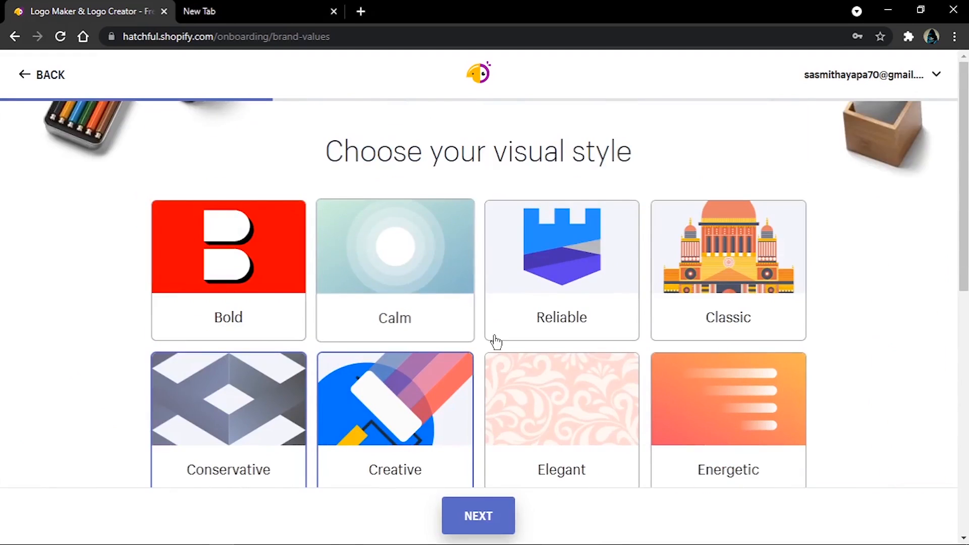
{"action": "scroll", "coordinate": [499, 349], "scroll_direction": "down", "scroll_amount": 4}
{"action": "scroll", "coordinate": [509, 363], "scroll_direction": "up", "scroll_amount": 4}
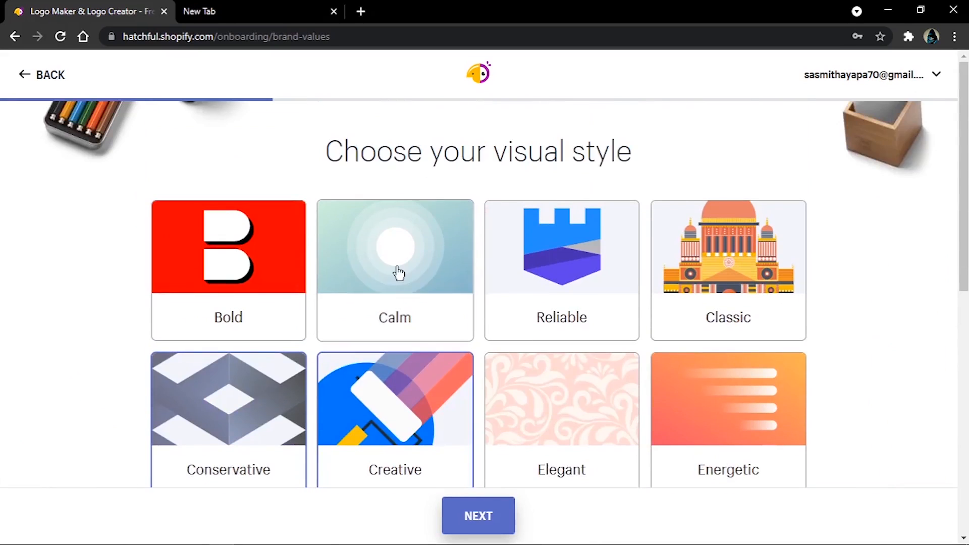
Step: Try adding the Bold visual style and deselect Creative and Conservative
{"action": "left_click", "coordinate": [268, 287]}
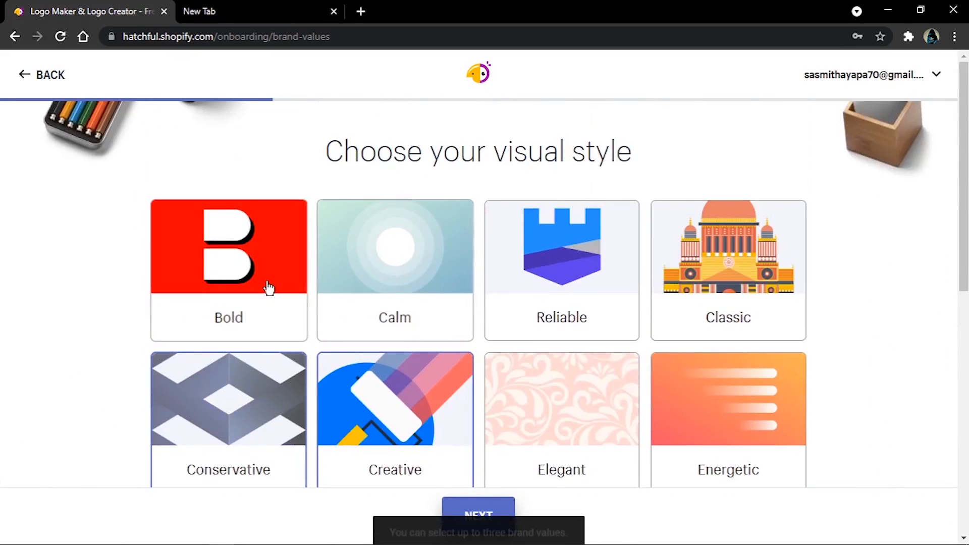
{"action": "scroll", "coordinate": [404, 252], "scroll_direction": "down", "scroll_amount": 4}
{"action": "left_click", "coordinate": [411, 237]}
{"action": "left_click", "coordinate": [263, 232]}
{"action": "scroll", "coordinate": [516, 347], "scroll_direction": "up", "scroll_amount": 4}
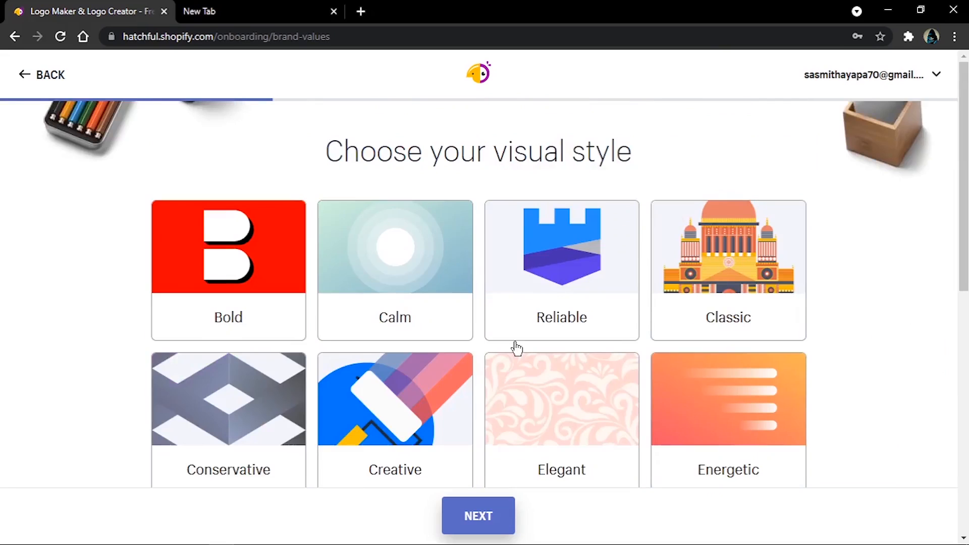
Step: Select the Conservative visual style, try Strong as well, and continue to the business name page
{"action": "scroll", "coordinate": [514, 349], "scroll_direction": "down", "scroll_amount": 8}
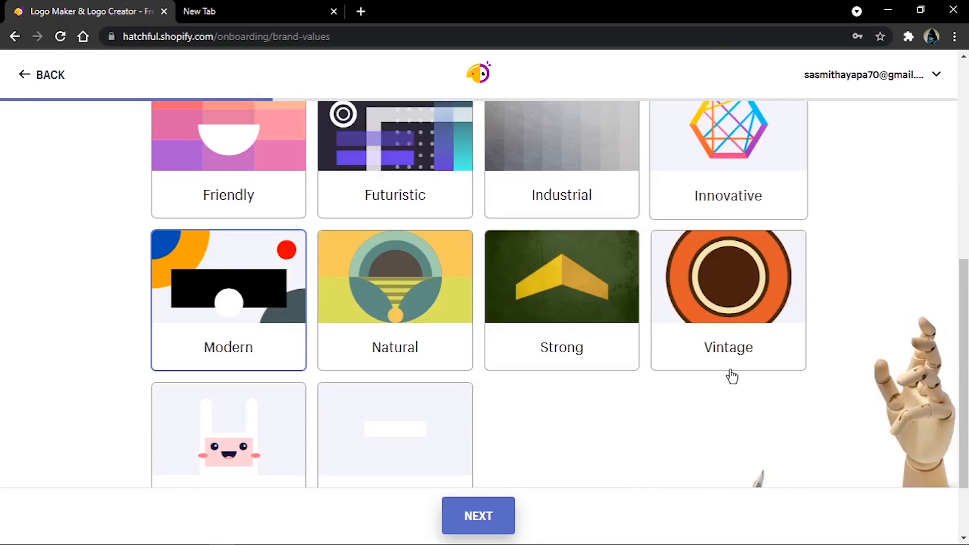
{"action": "scroll", "coordinate": [732, 376], "scroll_direction": "up", "scroll_amount": 4}
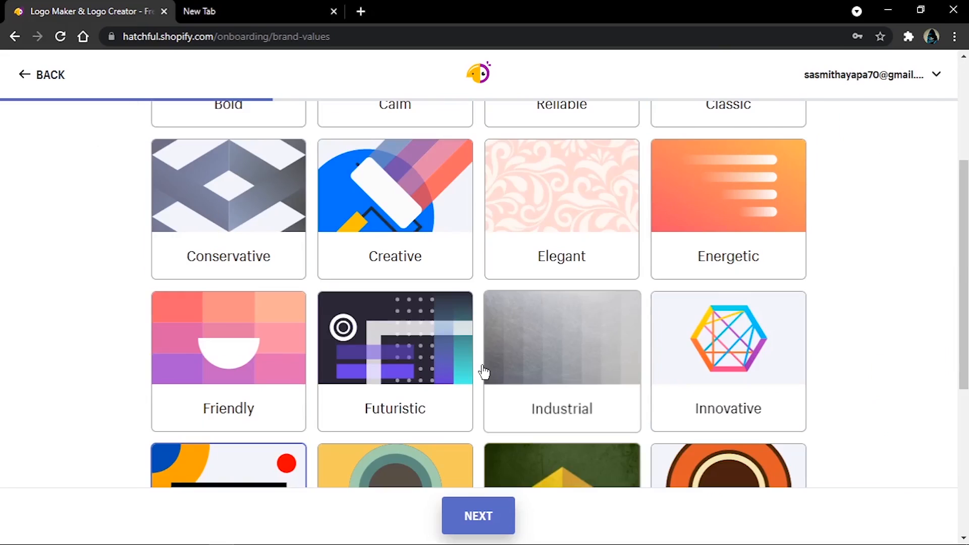
{"action": "left_click", "coordinate": [259, 214]}
{"action": "scroll", "coordinate": [351, 346], "scroll_direction": "down", "scroll_amount": 6}
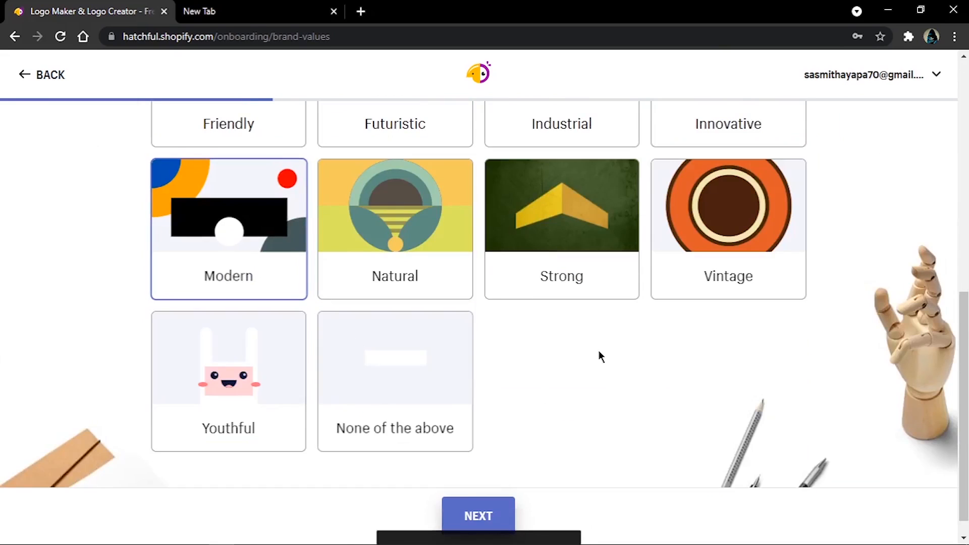
{"action": "left_click", "coordinate": [551, 226]}
{"action": "left_click", "coordinate": [487, 512]}
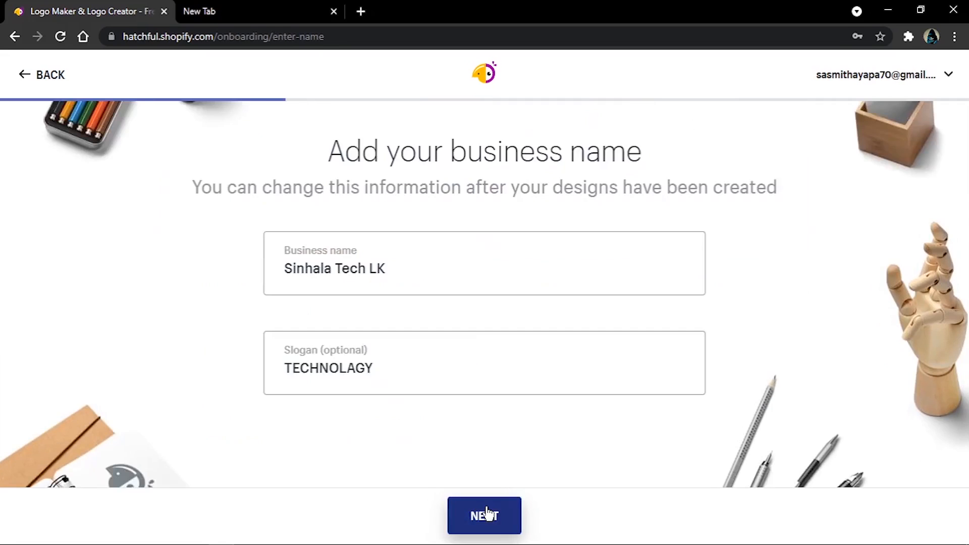
Step: Replace the business name with "After Tech LK"
{"action": "left_click_drag", "start_coordinate": [448, 287], "coordinate": [244, 275]}
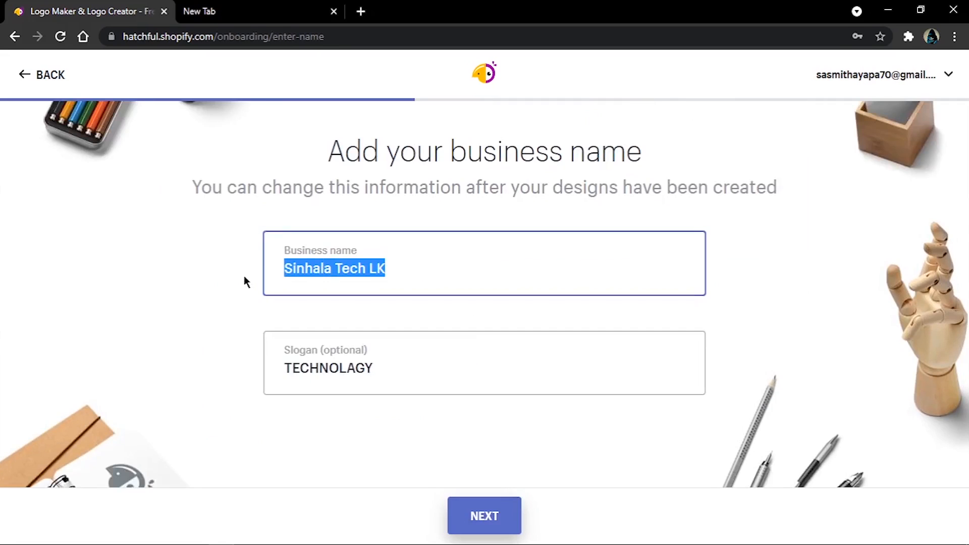
{"action": "left_click", "coordinate": [395, 264]}
{"action": "left_click_drag", "start_coordinate": [396, 264], "coordinate": [201, 273]}
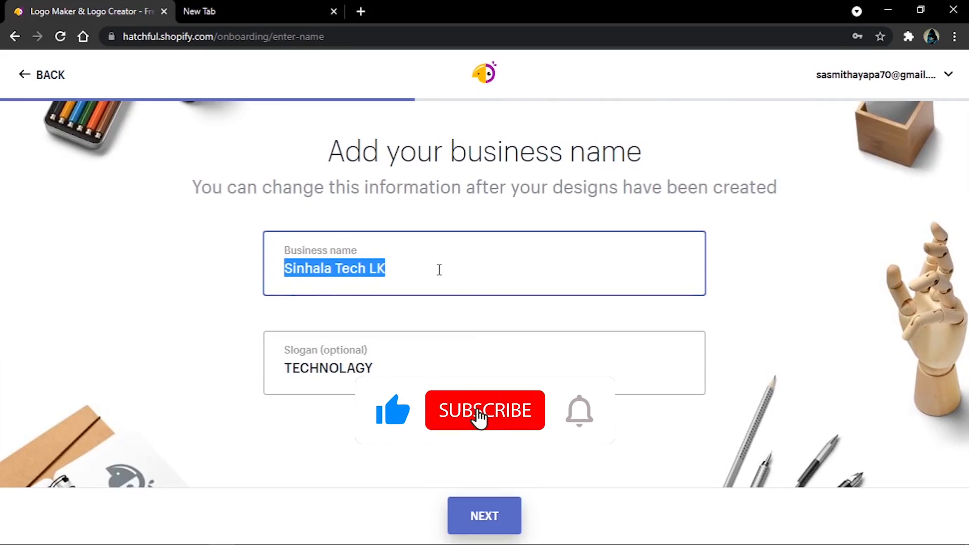
{"action": "type", "text": "Afte"}
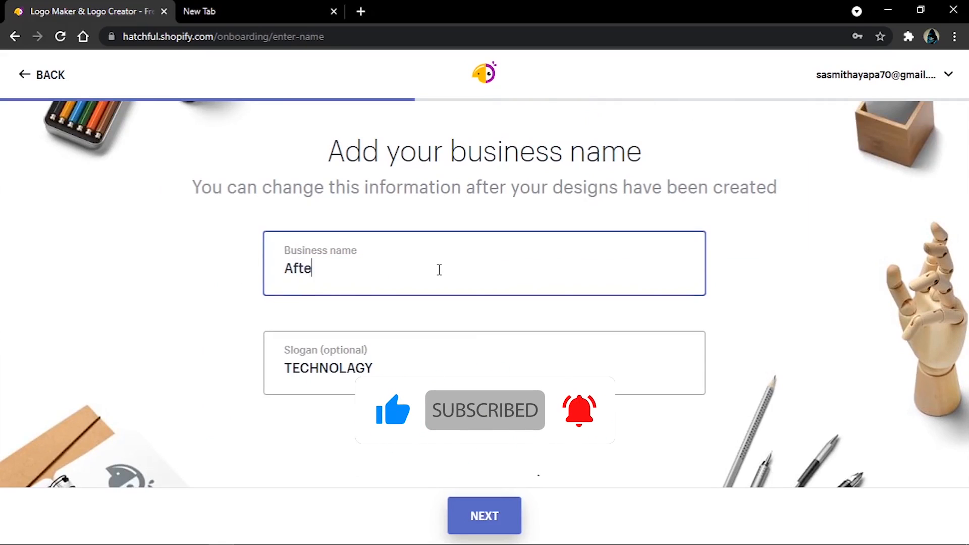
{"action": "type", "text": "r"}
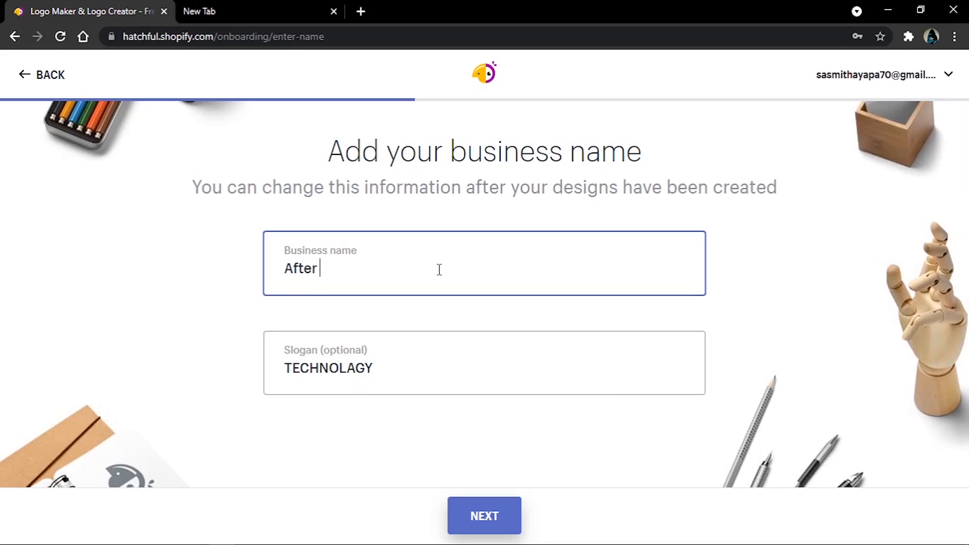
{"action": "type", "text": " Tech LK"}
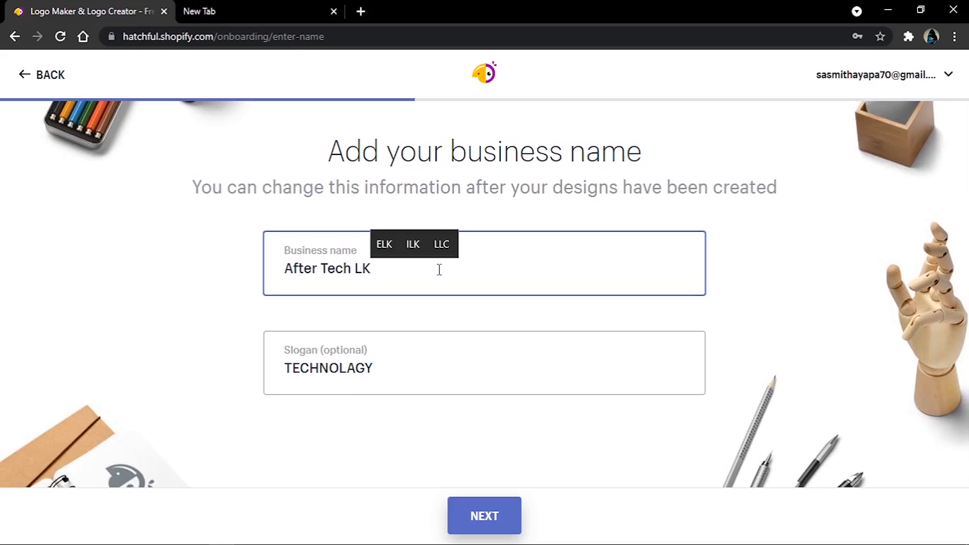
{"action": "left_click_drag", "start_coordinate": [435, 367], "coordinate": [247, 380]}
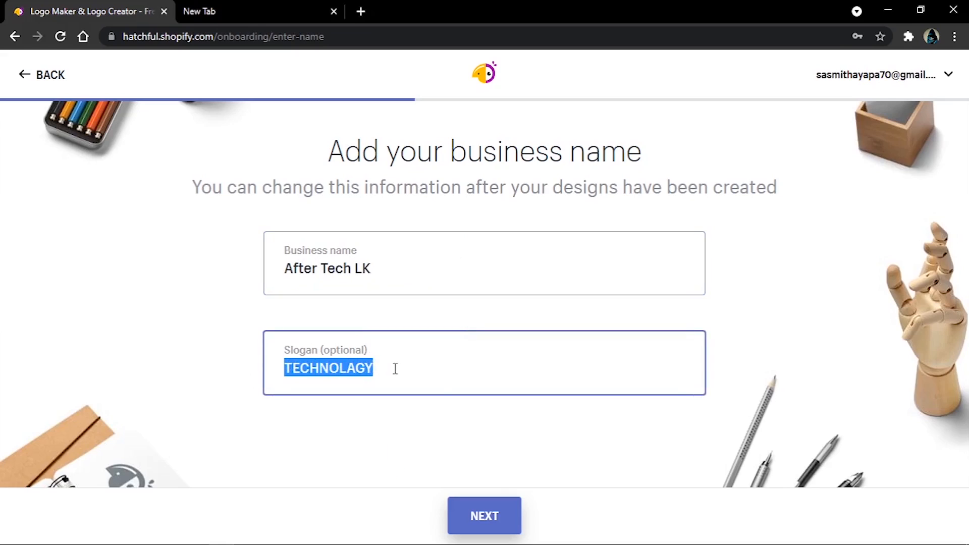
{"action": "left_click", "coordinate": [415, 369]}
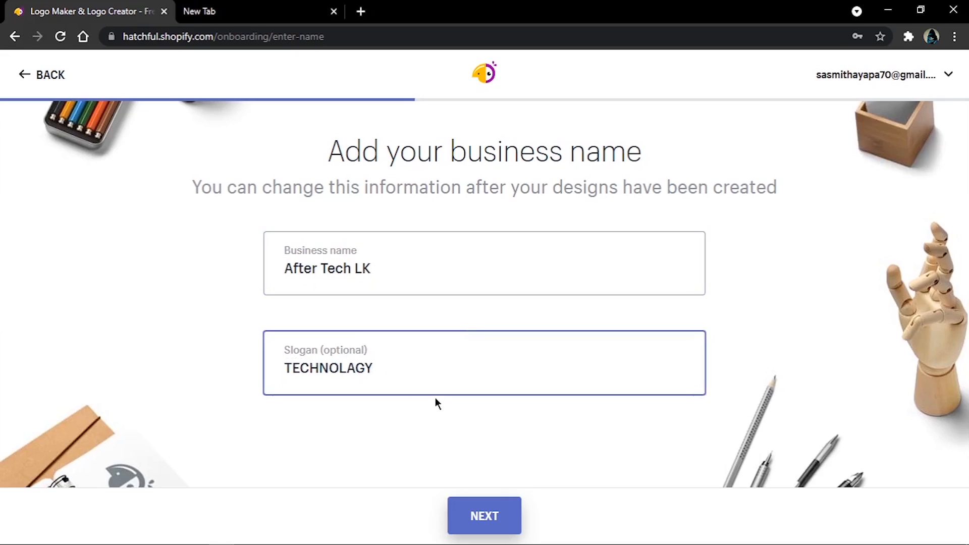
Step: Keep "TECHNOLAGY" as the slogan and continue to the page asking where the logo will be used
{"action": "left_click_drag", "start_coordinate": [419, 361], "coordinate": [284, 366]}
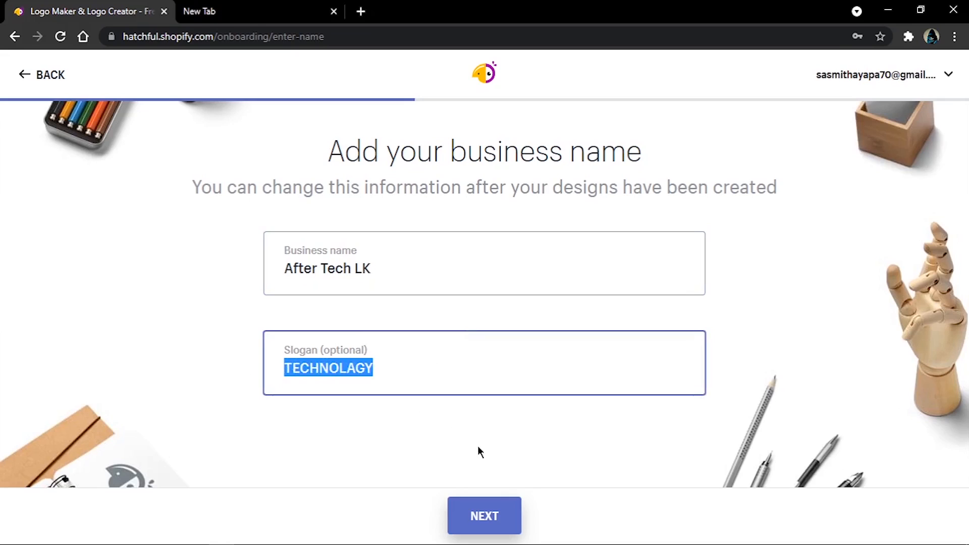
{"action": "left_click", "coordinate": [477, 523]}
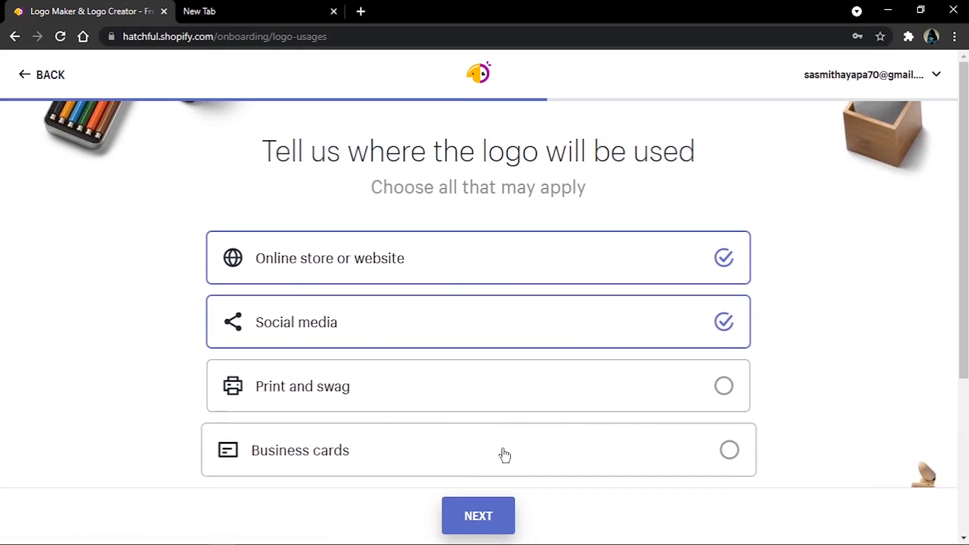
Step: Try adding Business cards and Print and swag as logo uses, and deselect both again
{"action": "left_click", "coordinate": [433, 453]}
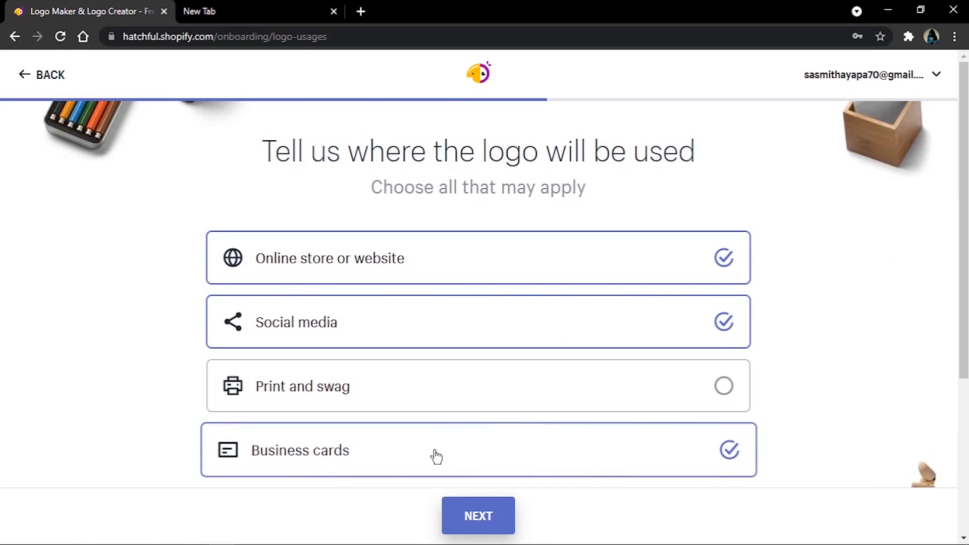
{"action": "left_click", "coordinate": [498, 398]}
{"action": "left_click", "coordinate": [459, 469]}
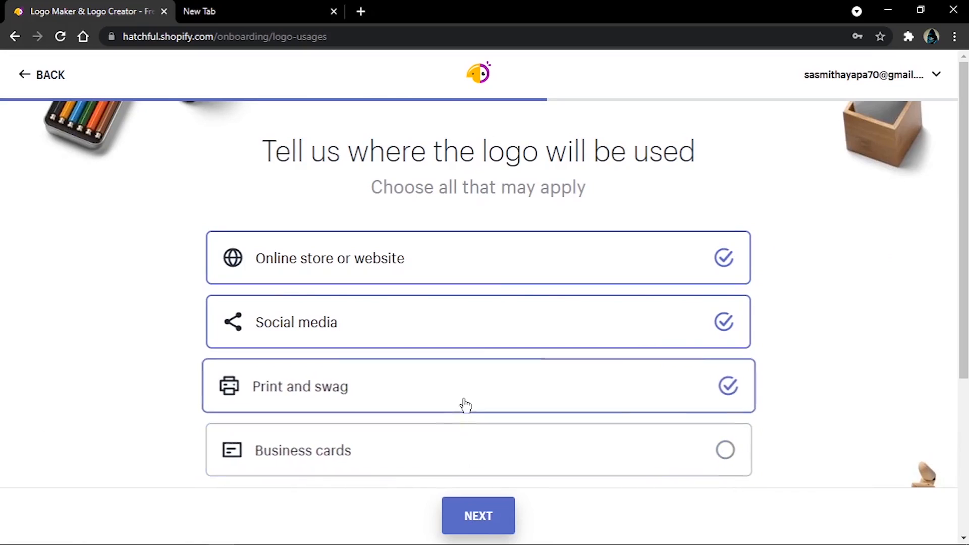
{"action": "left_click", "coordinate": [465, 404]}
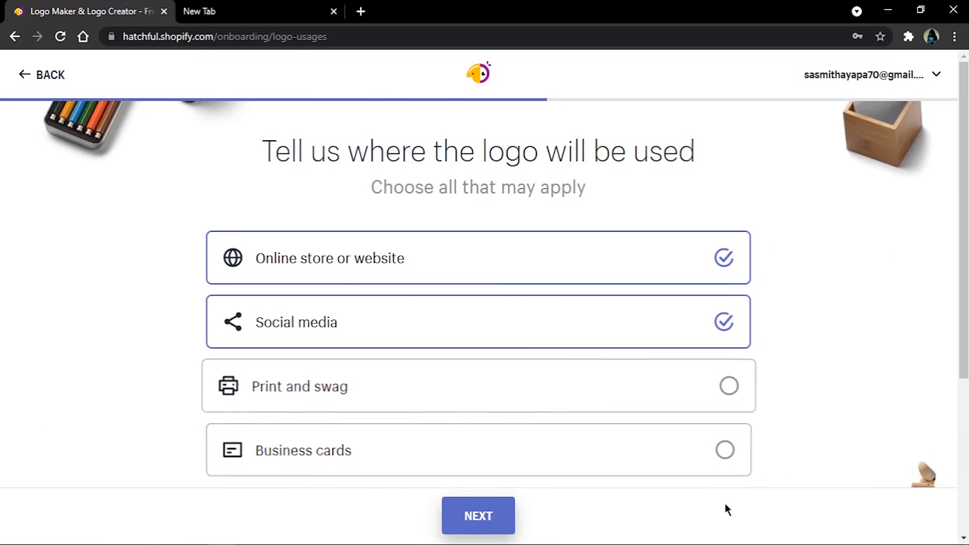
Step: Review the remaining logo uses and continue with only Online store or website and Social media selected
{"action": "scroll", "coordinate": [731, 391], "scroll_direction": "down", "scroll_amount": 1}
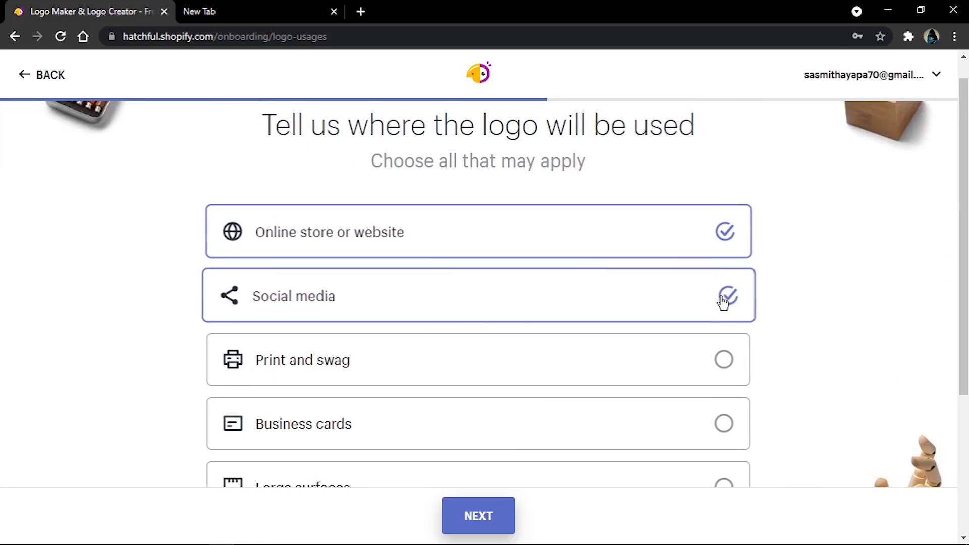
{"action": "scroll", "coordinate": [437, 412], "scroll_direction": "down", "scroll_amount": 4}
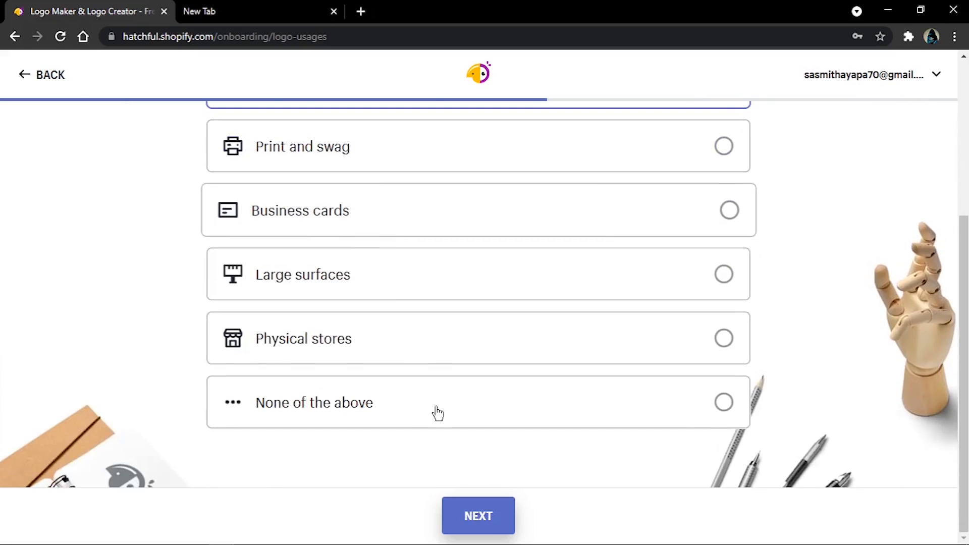
{"action": "scroll", "coordinate": [399, 207], "scroll_direction": "up", "scroll_amount": 5}
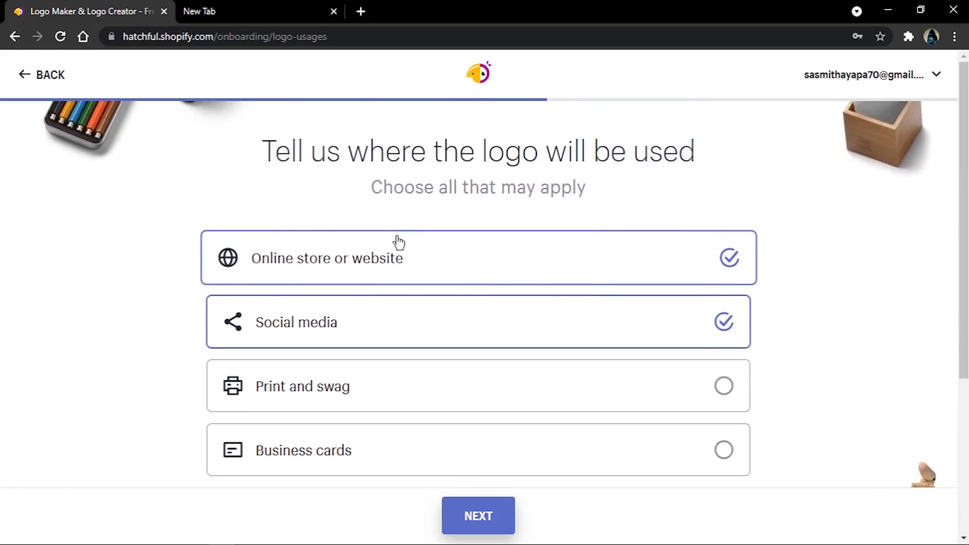
{"action": "scroll", "coordinate": [399, 258], "scroll_direction": "down", "scroll_amount": 5}
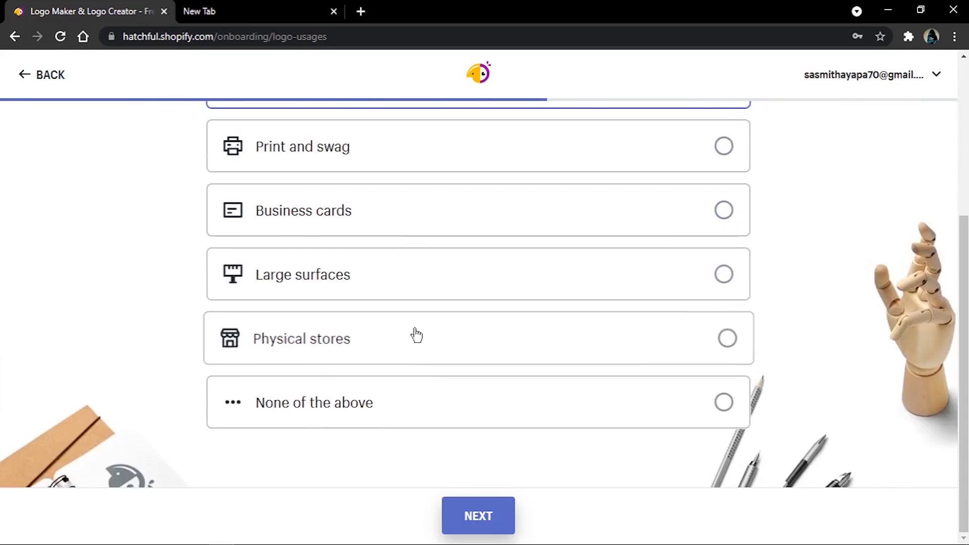
{"action": "left_click", "coordinate": [480, 517]}
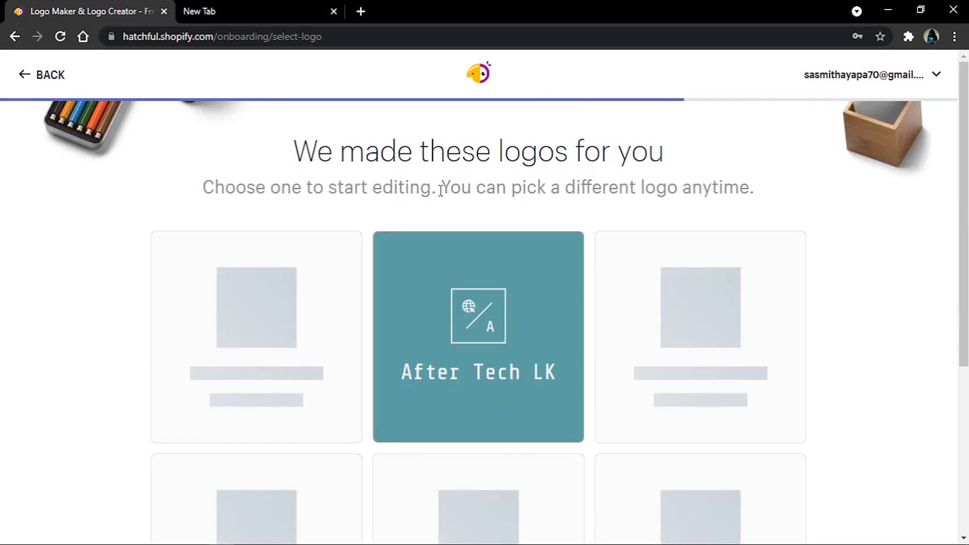
Step: Examine the generated logo designs for After Tech LK, comparing their icons, layouts and colors
{"action": "scroll", "coordinate": [534, 403], "scroll_direction": "down", "scroll_amount": 4}
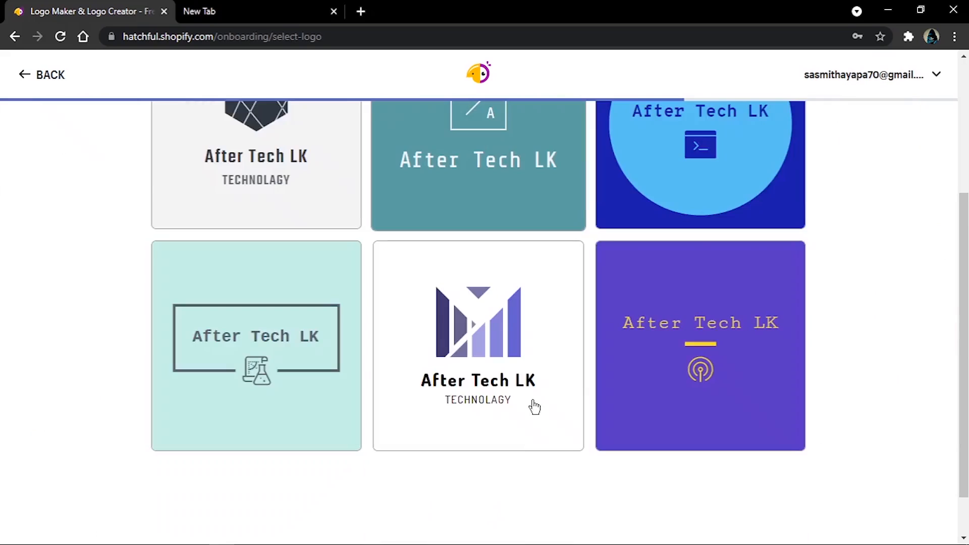
{"action": "scroll", "coordinate": [534, 406], "scroll_direction": "down", "scroll_amount": 1}
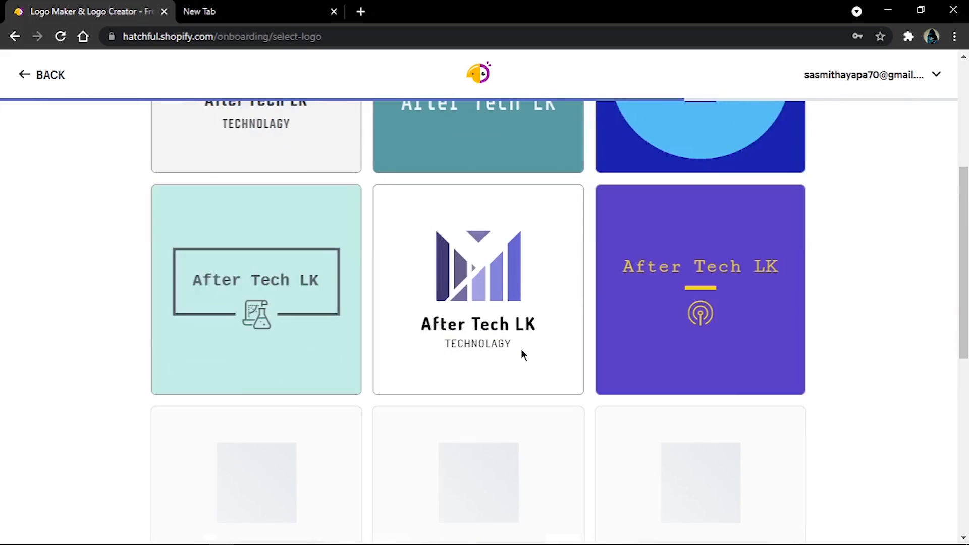
{"action": "scroll", "coordinate": [509, 376], "scroll_direction": "down", "scroll_amount": 4}
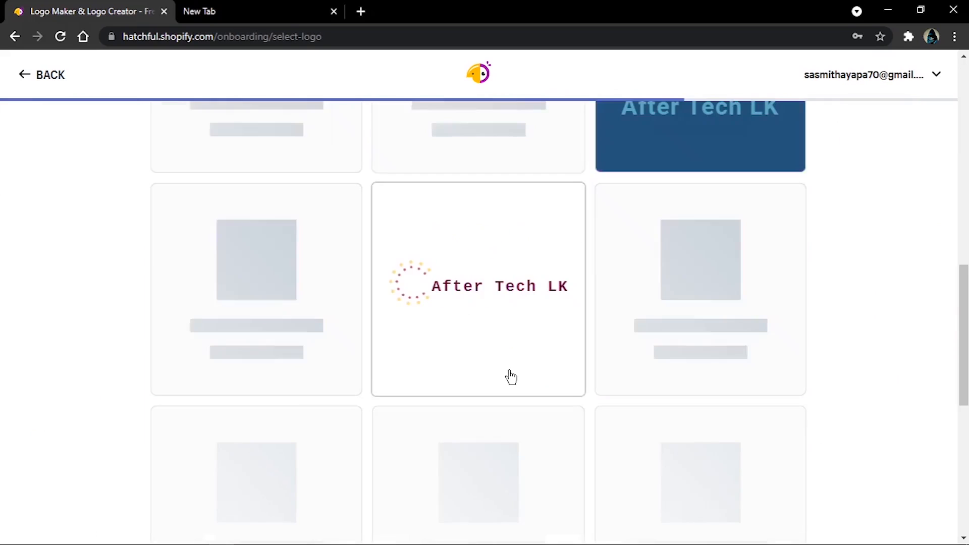
{"action": "scroll", "coordinate": [364, 301], "scroll_direction": "up", "scroll_amount": 4}
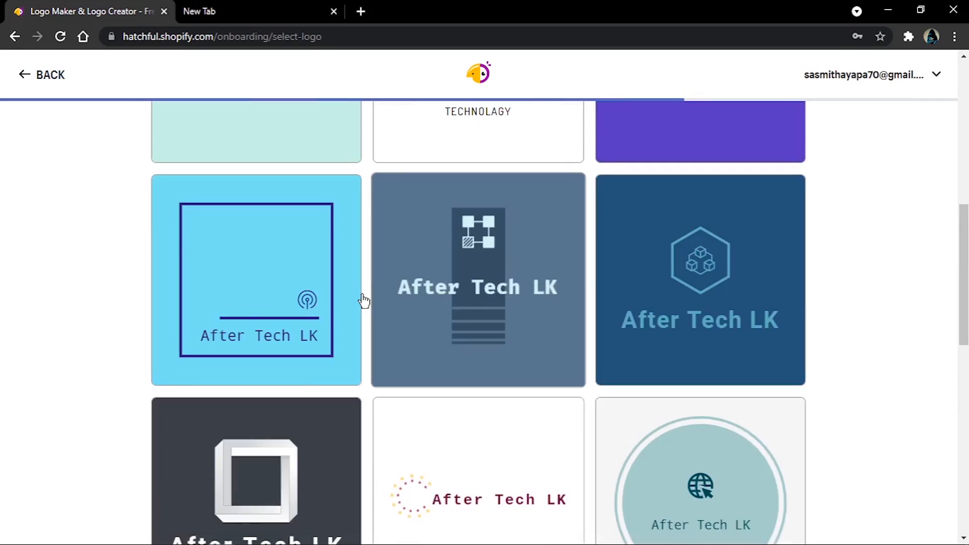
{"action": "scroll", "coordinate": [641, 328], "scroll_direction": "down", "scroll_amount": 1}
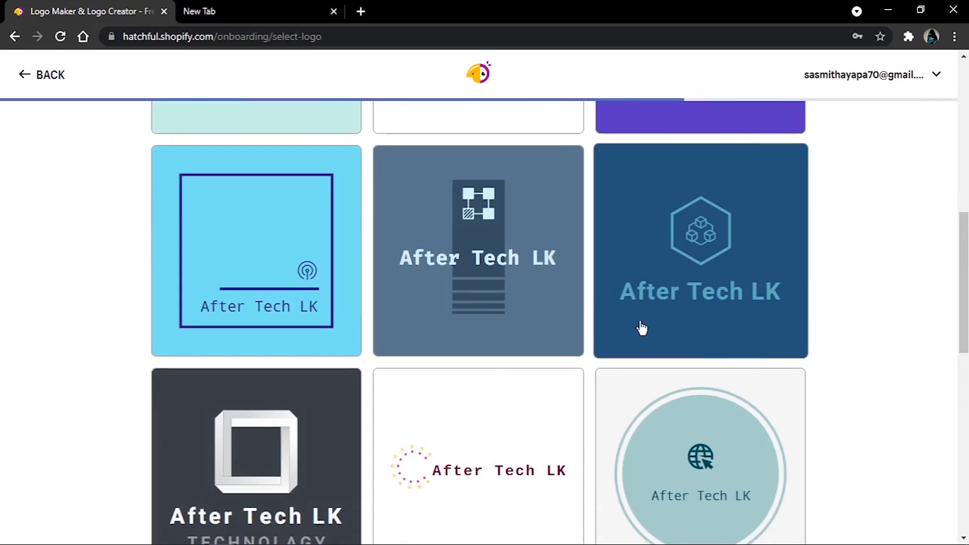
{"action": "scroll", "coordinate": [642, 328], "scroll_direction": "down", "scroll_amount": 3}
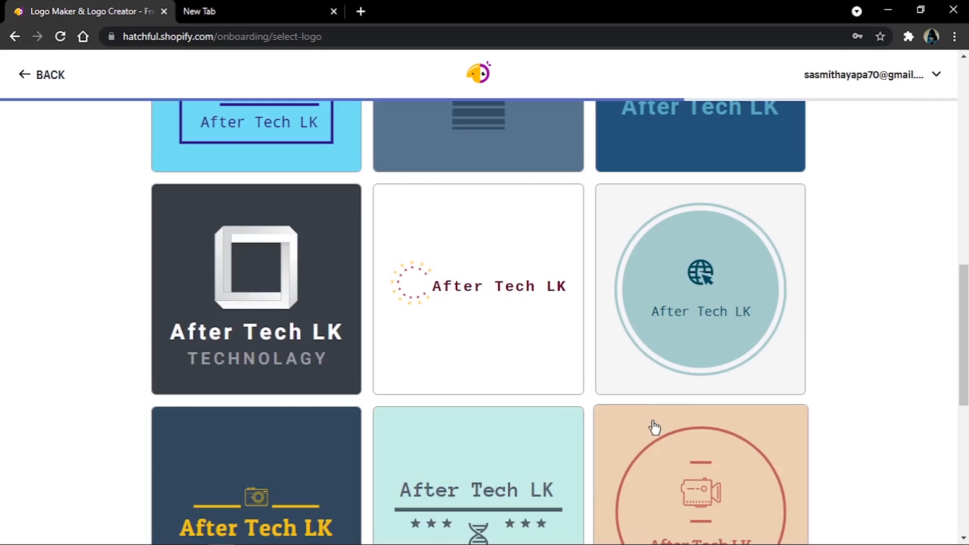
{"action": "scroll", "coordinate": [601, 400], "scroll_direction": "down", "scroll_amount": 7}
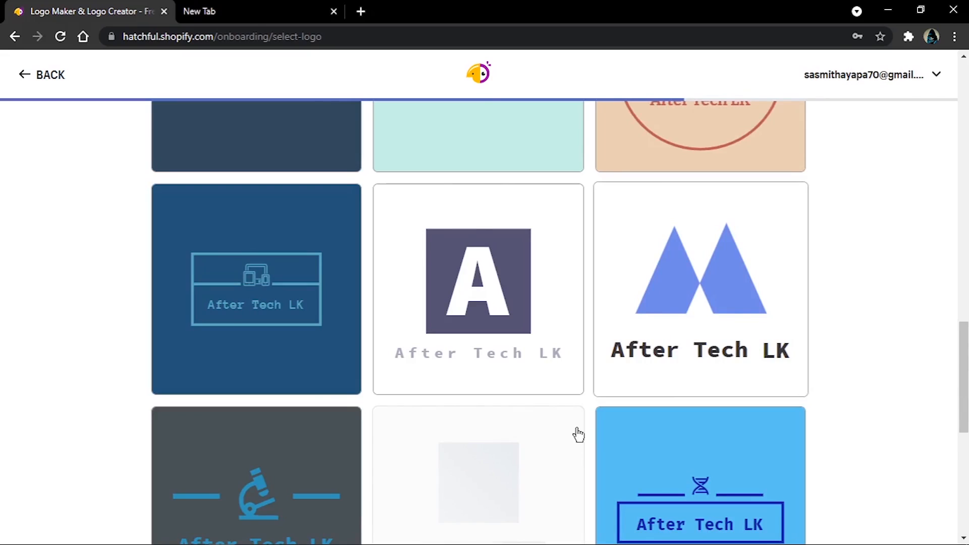
{"action": "scroll", "coordinate": [578, 434], "scroll_direction": "down", "scroll_amount": 5}
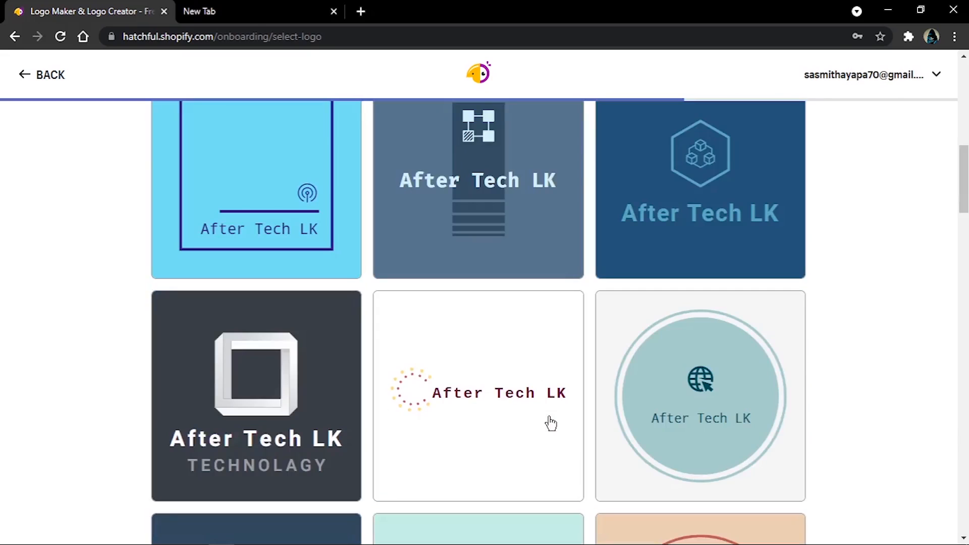
{"action": "scroll", "coordinate": [550, 423], "scroll_direction": "down", "scroll_amount": 2}
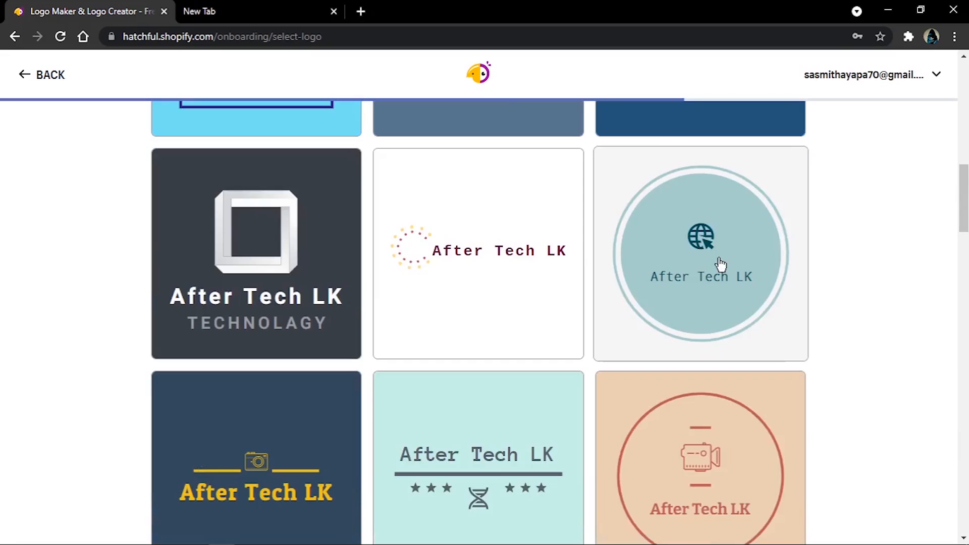
Step: Choose the pale teal circular logo with the globe-and-cursor icon for editing, and keep its business name as After Tech LK
{"action": "left_click", "coordinate": [699, 315]}
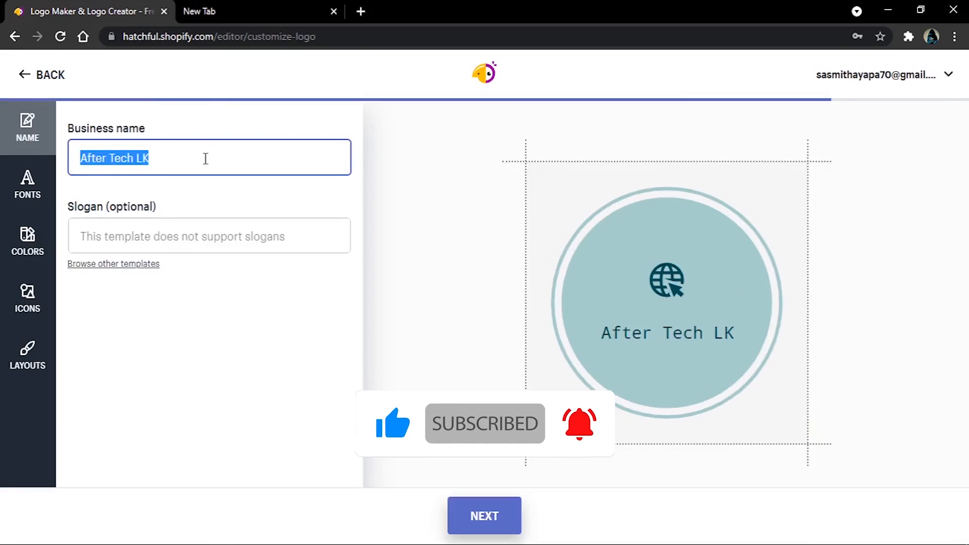
{"action": "left_click", "coordinate": [205, 158]}
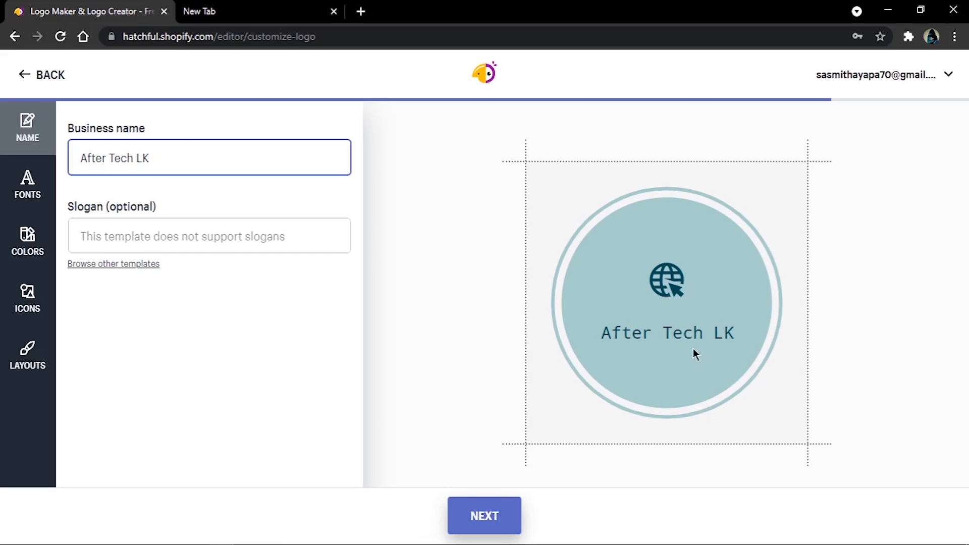
{"action": "left_click_drag", "start_coordinate": [187, 147], "coordinate": [58, 154]}
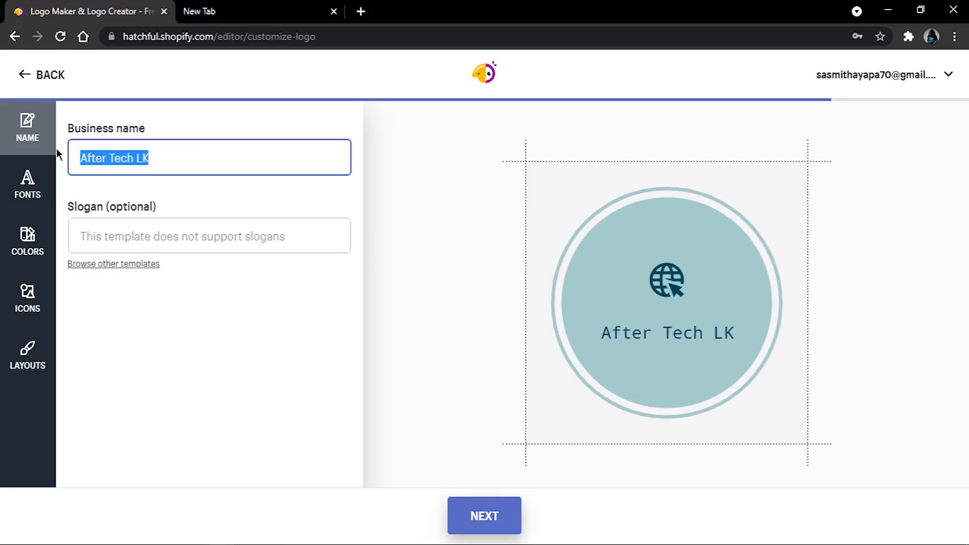
{"action": "left_click", "coordinate": [155, 157]}
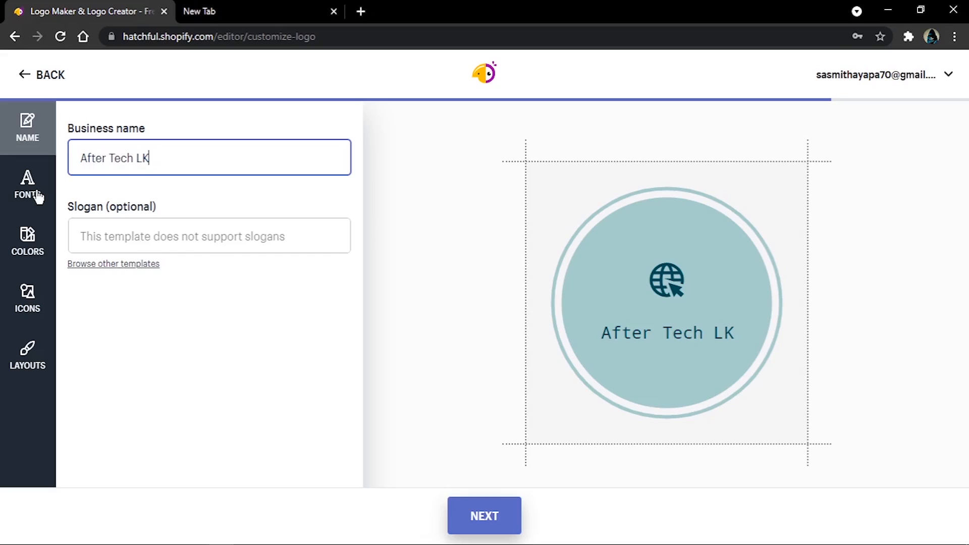
Step: Browse the font samples and apply the bold monospaced font from the second sample to the logo text
{"action": "left_click", "coordinate": [37, 191]}
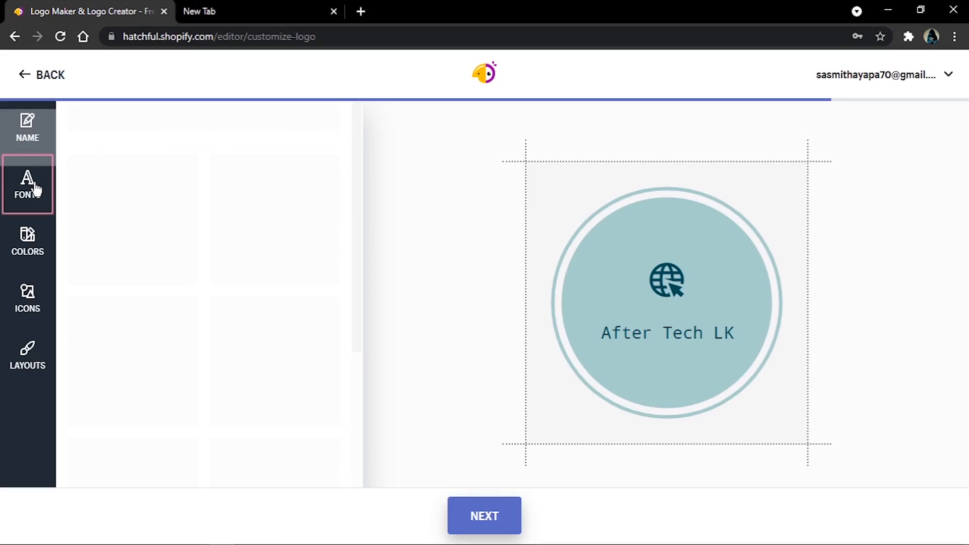
{"action": "left_click_drag", "start_coordinate": [361, 172], "coordinate": [360, 340]}
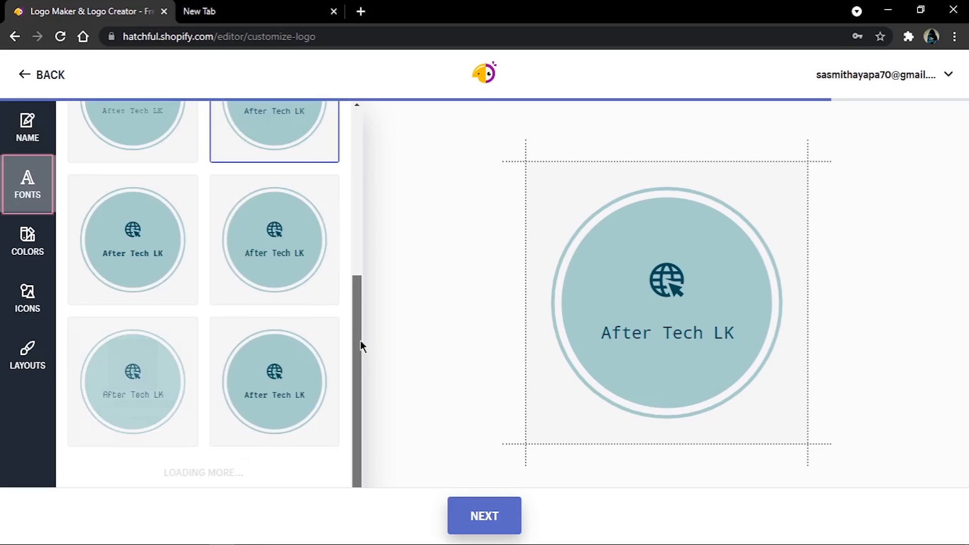
{"action": "left_click_drag", "start_coordinate": [360, 345], "coordinate": [355, 196]}
{"action": "left_click", "coordinate": [276, 292]}
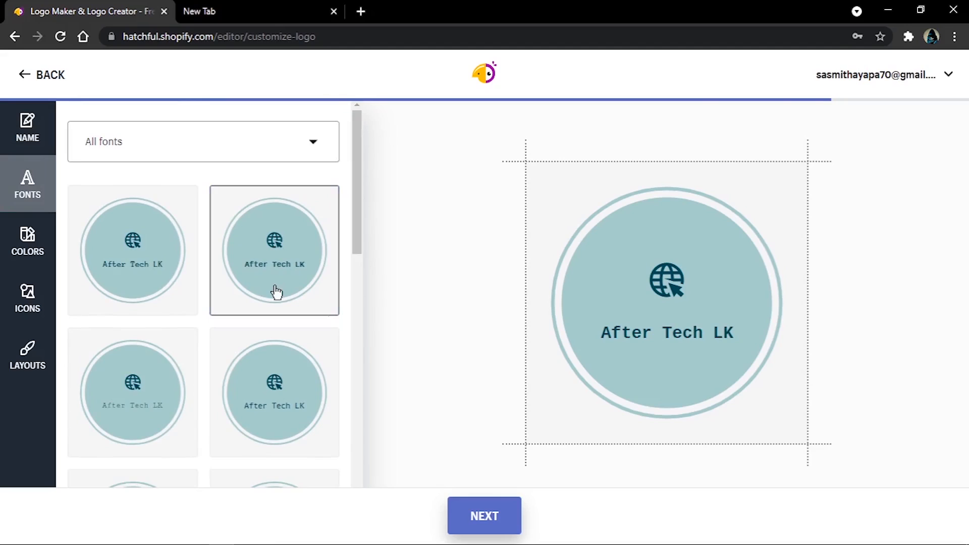
Step: Try the cyan and purple color scheme, and apply the light blue scheme with the slate-blue circle to the logo
{"action": "left_click", "coordinate": [32, 246]}
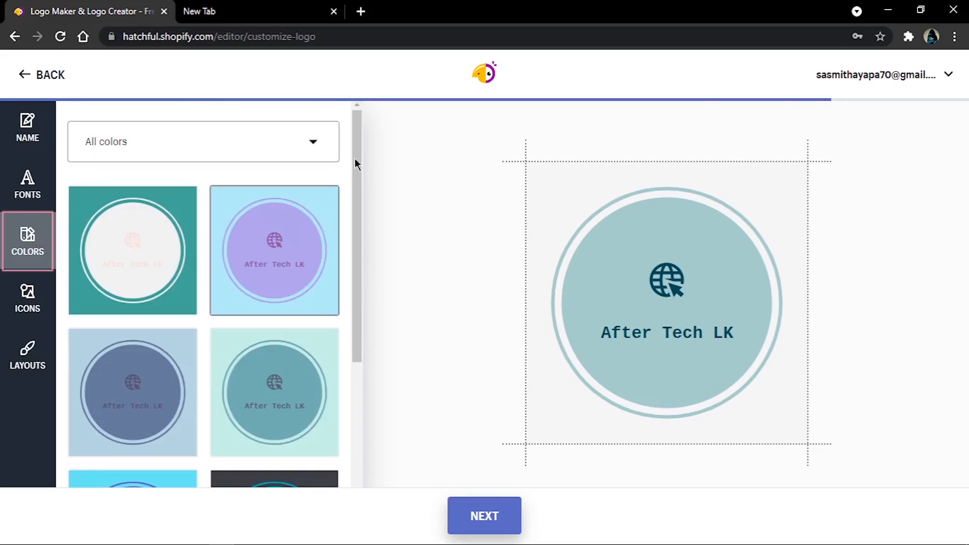
{"action": "left_click_drag", "start_coordinate": [354, 158], "coordinate": [301, 313]}
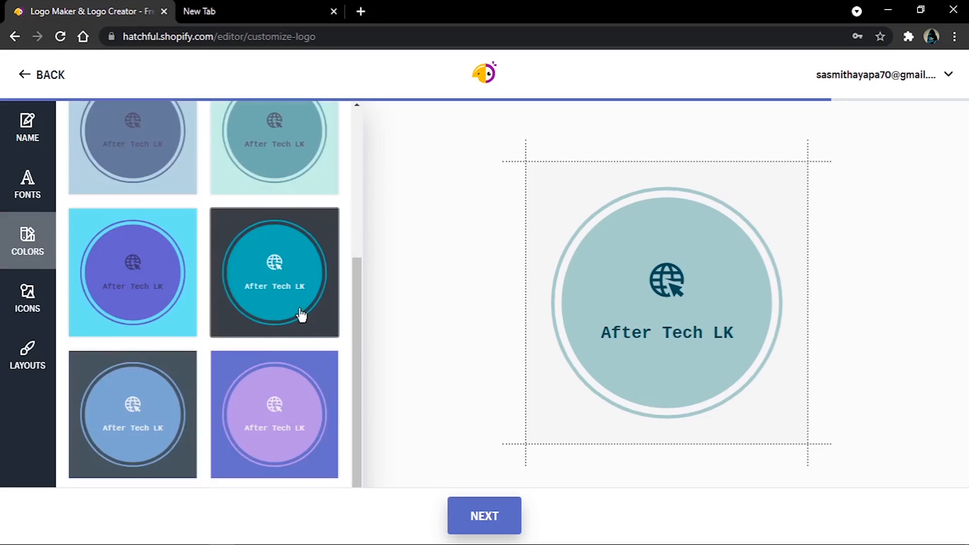
{"action": "left_click", "coordinate": [177, 319]}
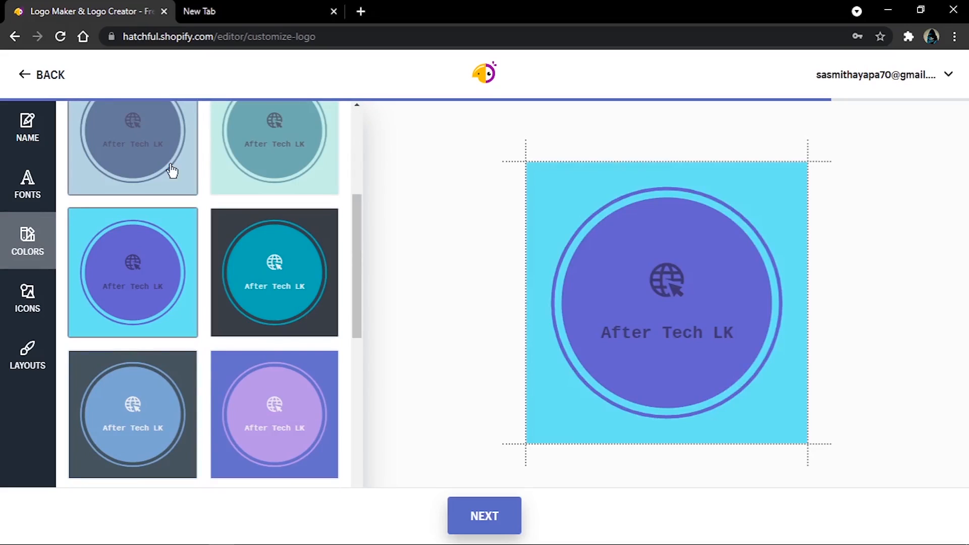
{"action": "left_click", "coordinate": [172, 170]}
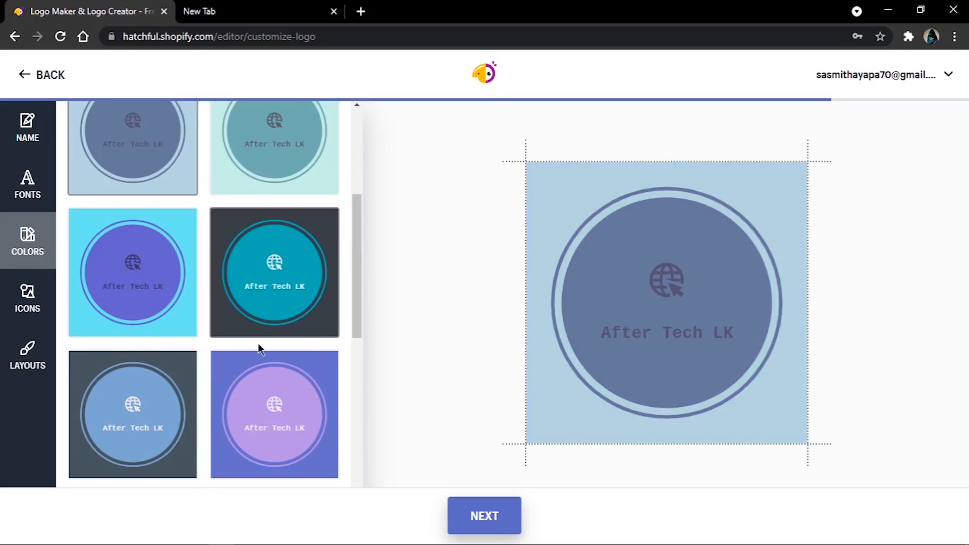
{"action": "scroll", "coordinate": [258, 343], "scroll_direction": "up", "scroll_amount": 5}
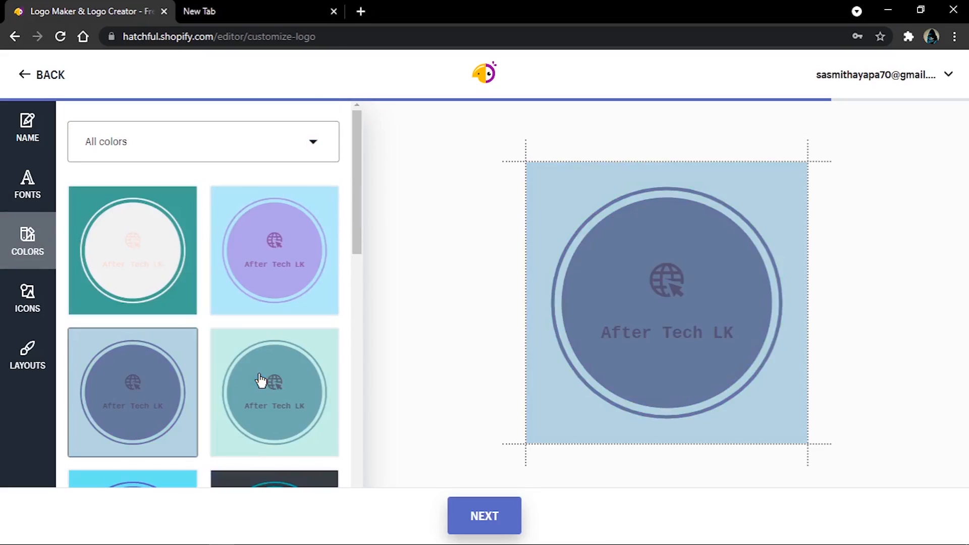
{"action": "scroll", "coordinate": [260, 381], "scroll_direction": "down", "scroll_amount": 5}
Step: Try the handstand figure, ace card and wind icons in the logo, and apply the bomb icon
{"action": "left_click", "coordinate": [23, 304]}
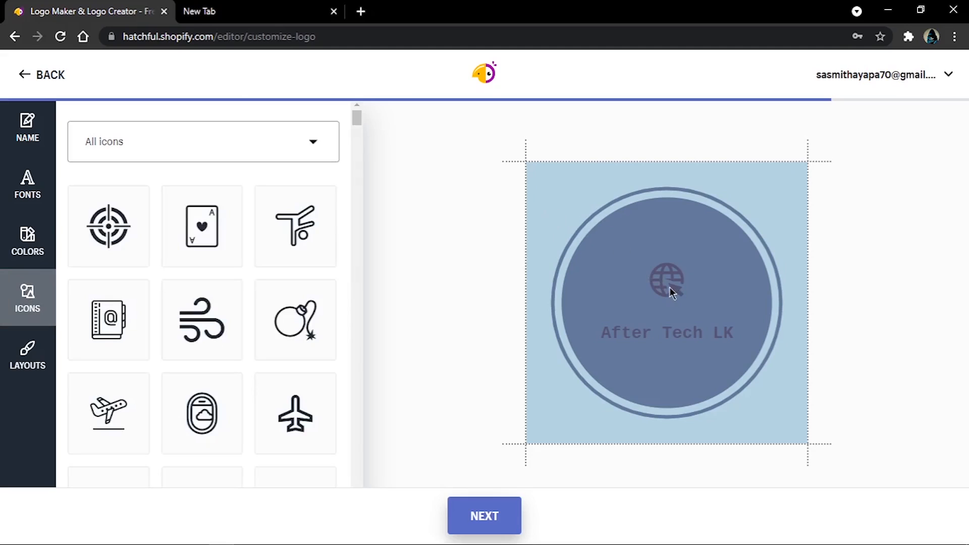
{"action": "left_click", "coordinate": [276, 240]}
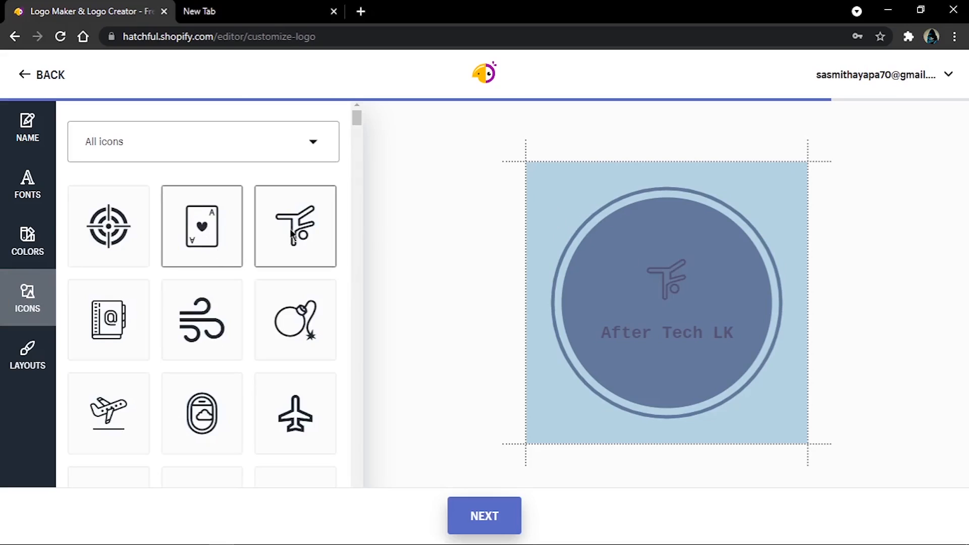
{"action": "left_click", "coordinate": [225, 235]}
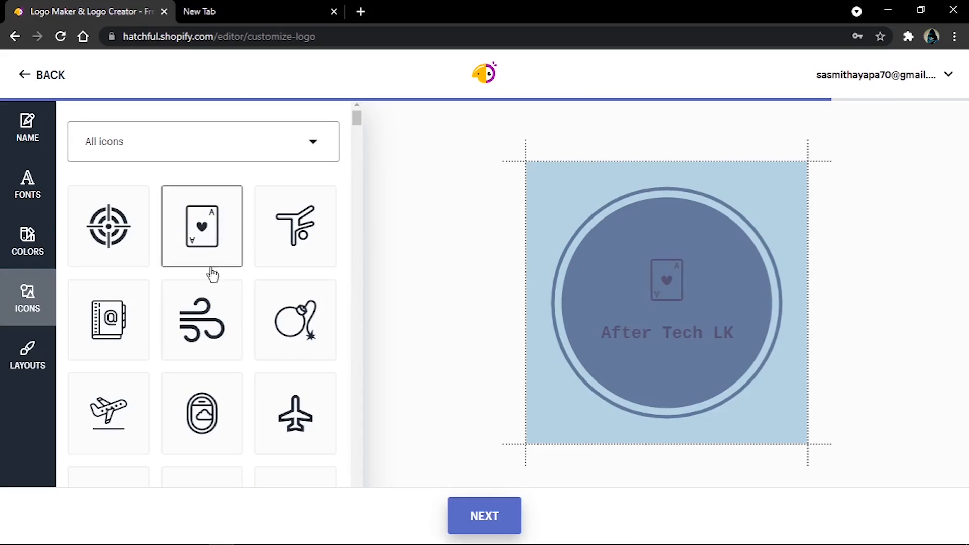
{"action": "left_click", "coordinate": [211, 339]}
{"action": "left_click", "coordinate": [308, 322]}
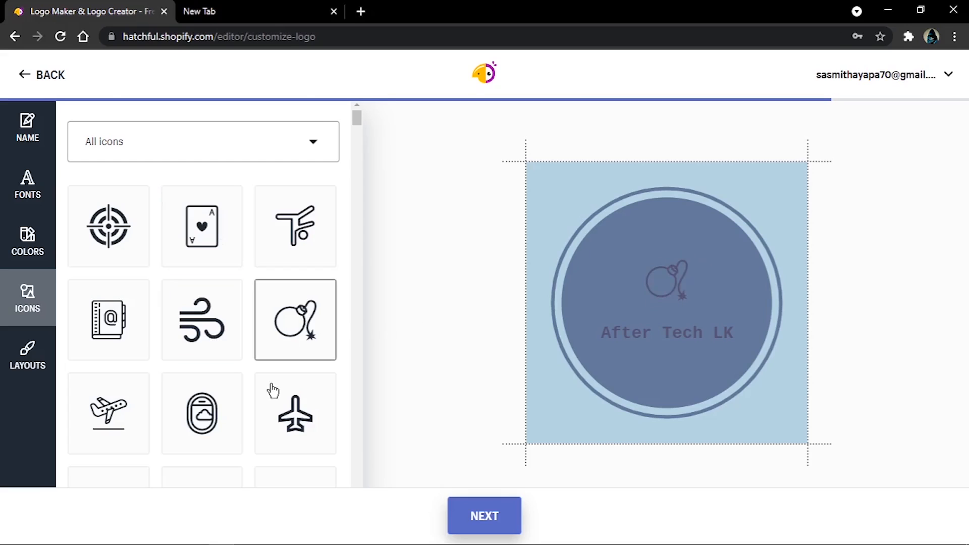
Step: Try the airplane, cabin window, departing plane and address book icons in the logo, apply the ace card icon, and browse the remaining icons
{"action": "left_click", "coordinate": [273, 391]}
{"action": "left_click", "coordinate": [192, 412]}
{"action": "left_click", "coordinate": [101, 410]}
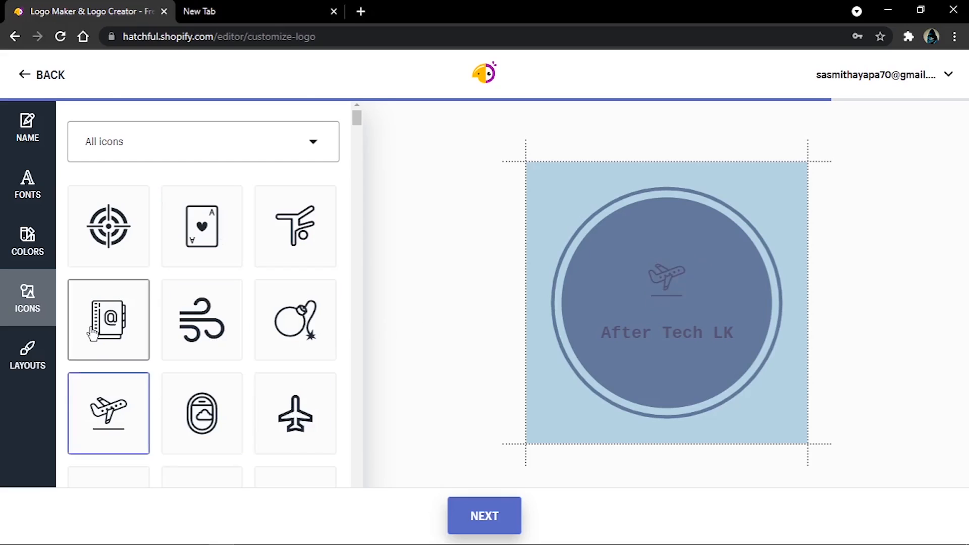
{"action": "left_click", "coordinate": [93, 333]}
{"action": "left_click", "coordinate": [217, 245]}
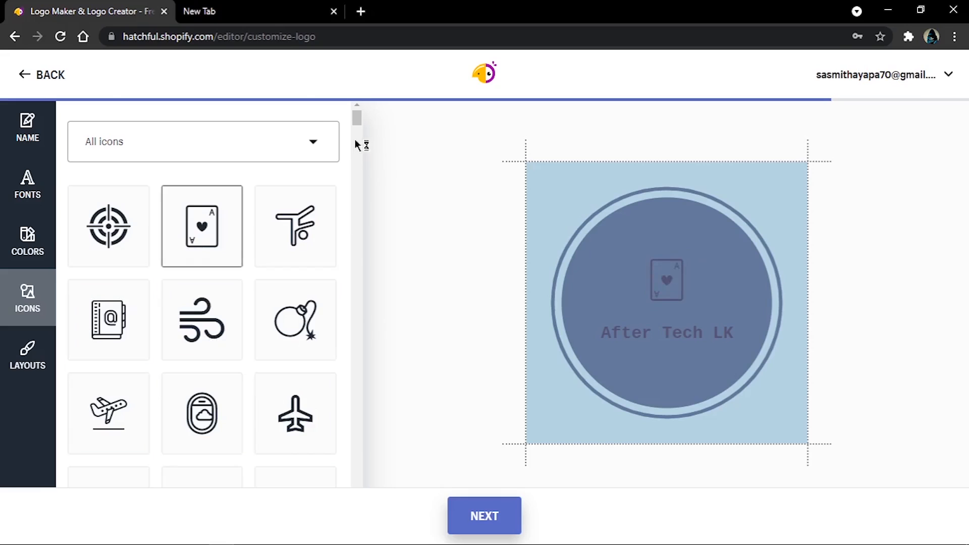
{"action": "left_click_drag", "start_coordinate": [357, 118], "coordinate": [358, 464]}
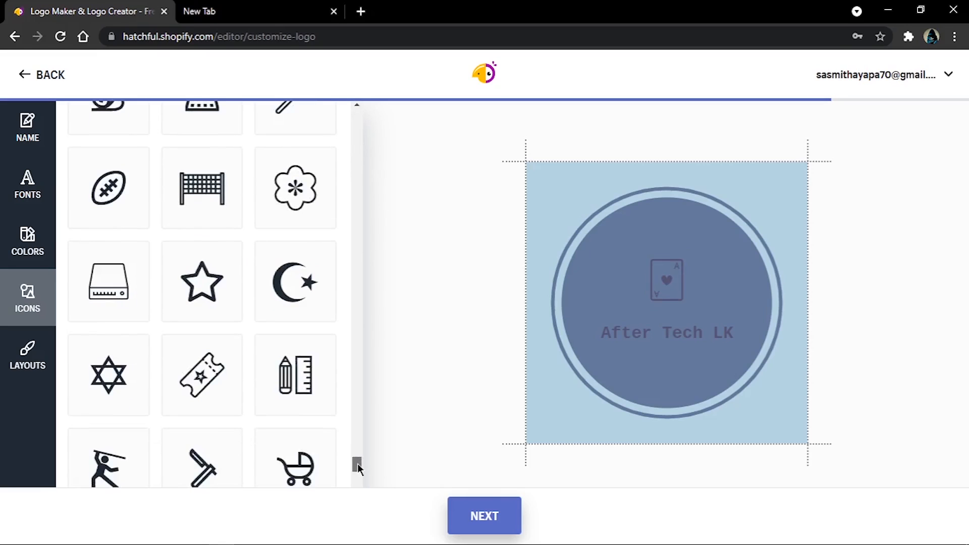
Step: Apply the outlined double-hexagon layout without a fill to the logo, and continue to the finished logo's preview
{"action": "left_click", "coordinate": [45, 372]}
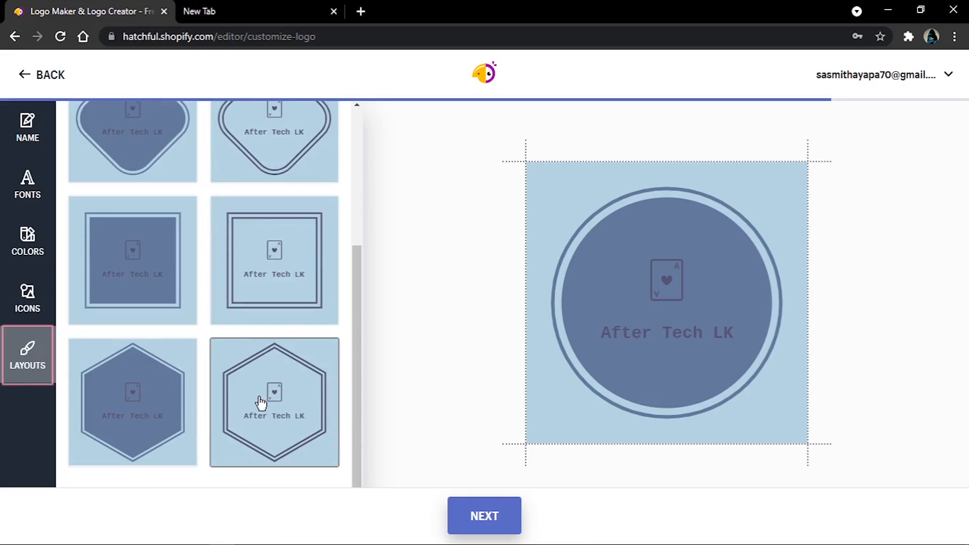
{"action": "scroll", "coordinate": [248, 413], "scroll_direction": "up", "scroll_amount": 4}
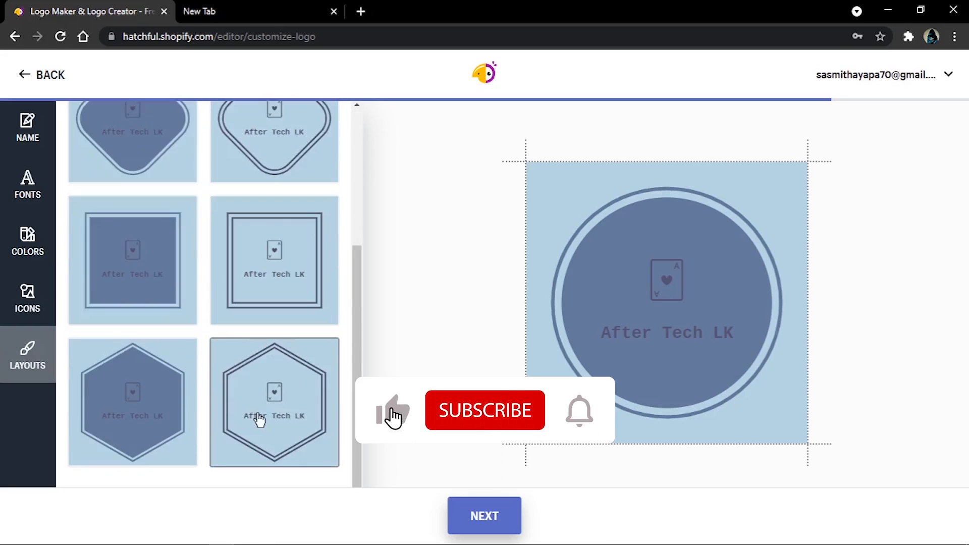
{"action": "scroll", "coordinate": [259, 419], "scroll_direction": "down", "scroll_amount": 4}
{"action": "left_click", "coordinate": [258, 419]}
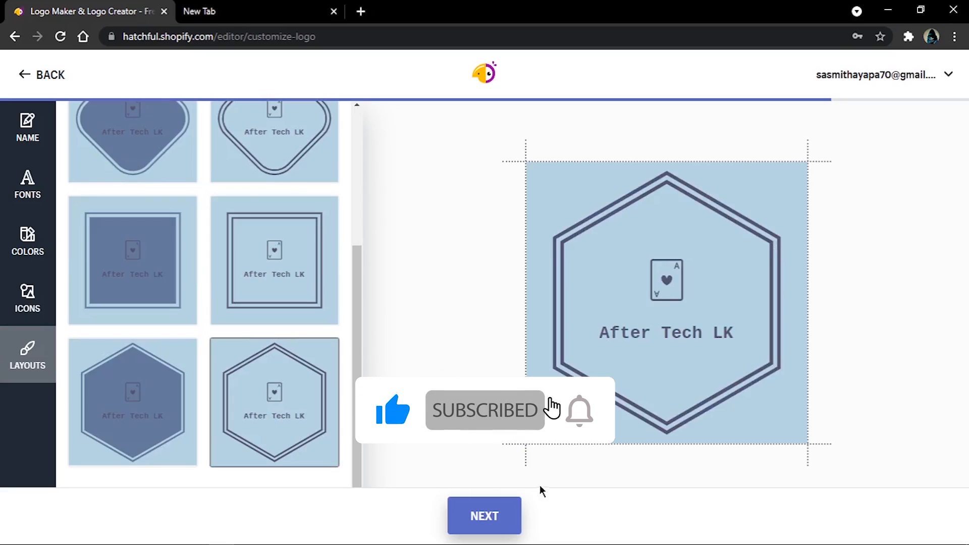
{"action": "left_click", "coordinate": [498, 520]}
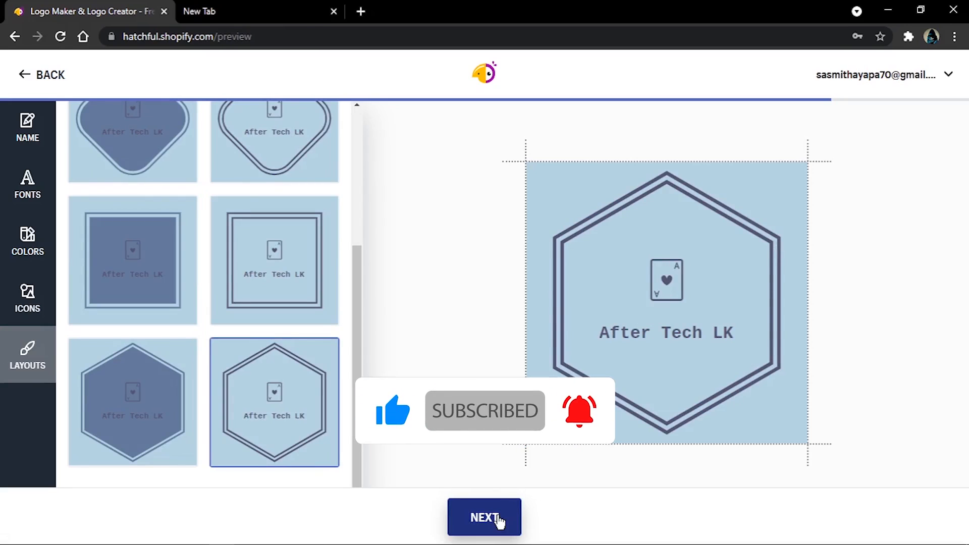
Step: Review the logo package contents and the social media mockups, and request the download of the logo package
{"action": "scroll", "coordinate": [682, 367], "scroll_direction": "down", "scroll_amount": 4}
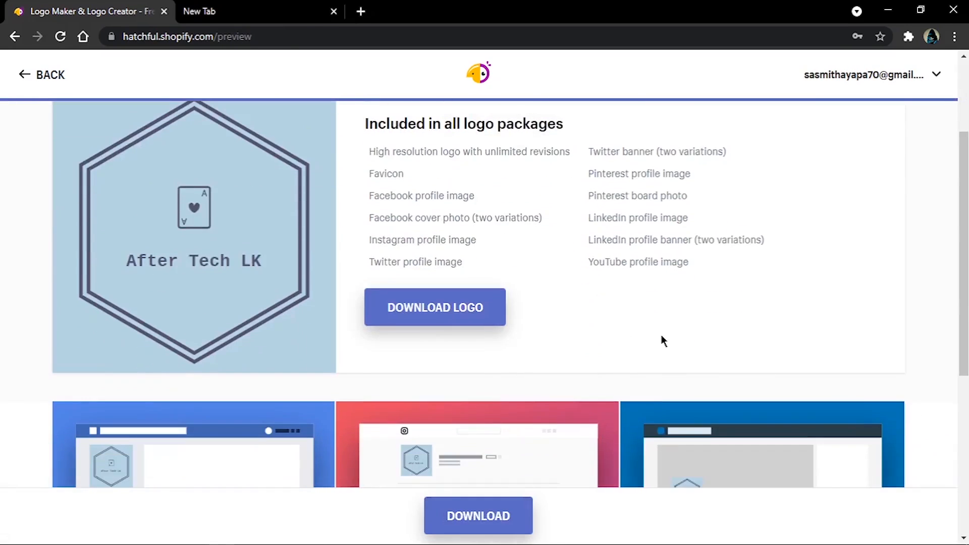
{"action": "scroll", "coordinate": [662, 340], "scroll_direction": "up", "scroll_amount": 4}
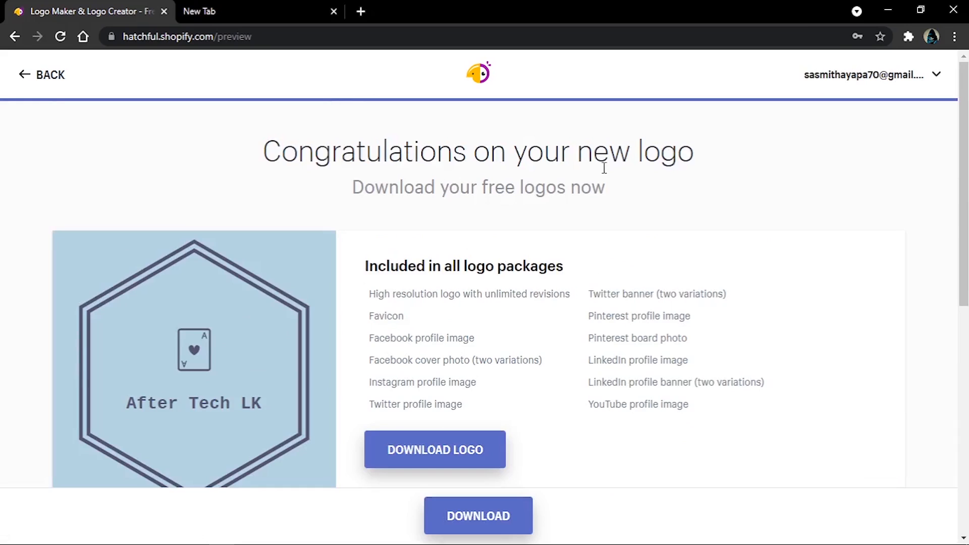
{"action": "scroll", "coordinate": [716, 359], "scroll_direction": "down", "scroll_amount": 5}
{"action": "scroll", "coordinate": [717, 361], "scroll_direction": "down", "scroll_amount": 3}
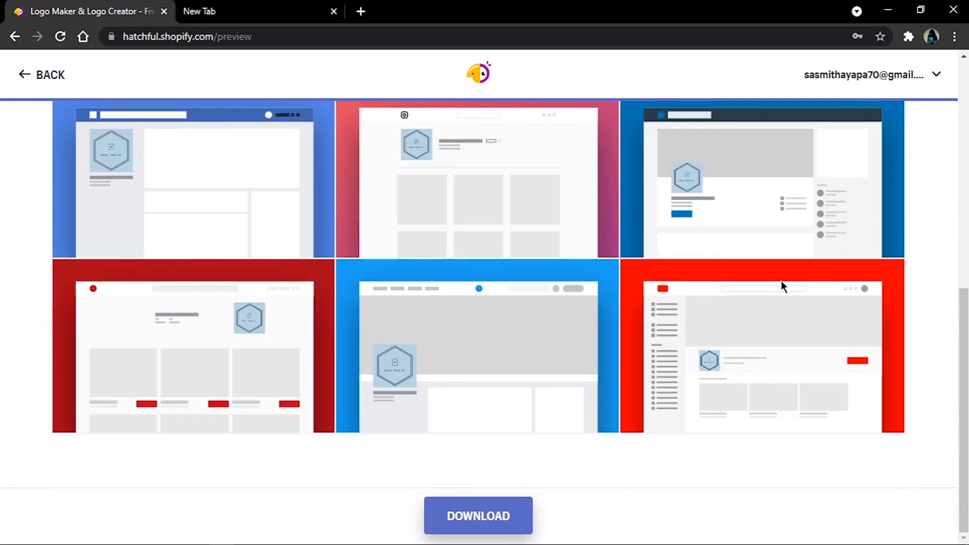
{"action": "scroll", "coordinate": [504, 353], "scroll_direction": "up", "scroll_amount": 8}
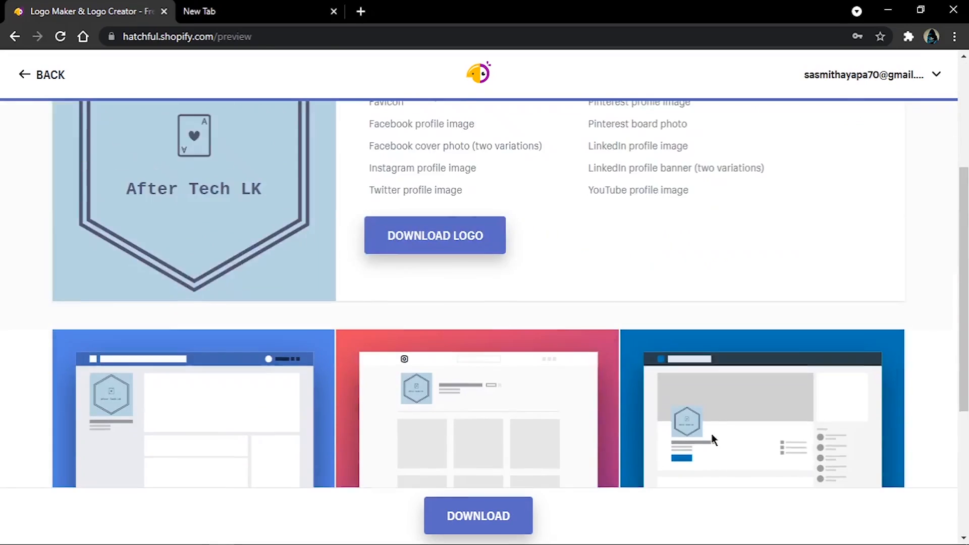
{"action": "scroll", "coordinate": [374, 310], "scroll_direction": "down", "scroll_amount": 1}
{"action": "scroll", "coordinate": [374, 310], "scroll_direction": "down", "scroll_amount": 2}
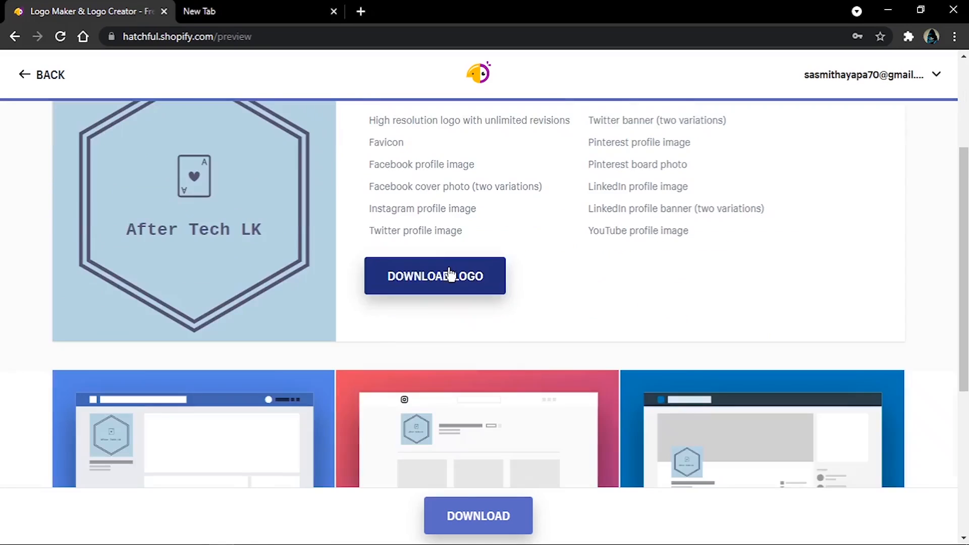
{"action": "left_click", "coordinate": [414, 285]}
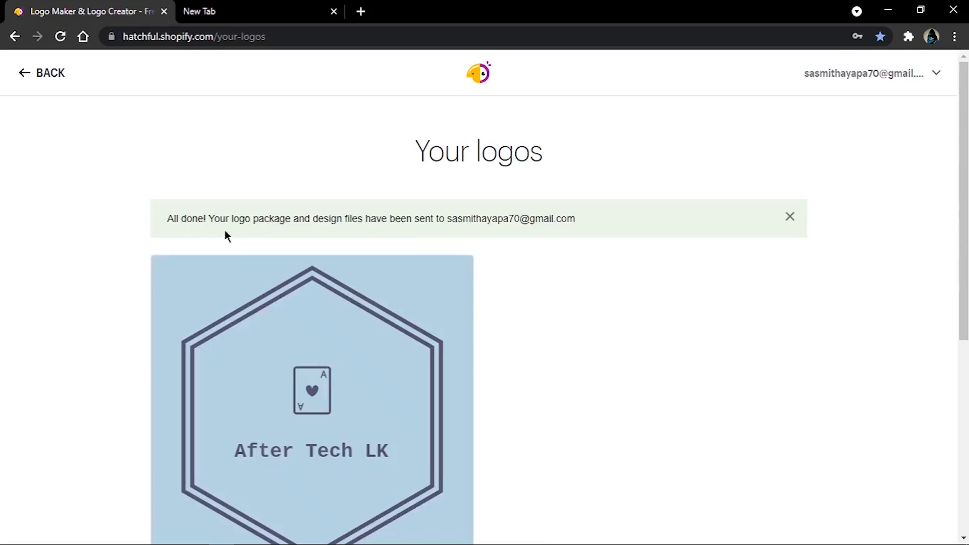
Step: Read the delivery notice above the saved logo, checking which e-mail address the package and design files go to
{"action": "left_click_drag", "start_coordinate": [169, 221], "coordinate": [568, 221]}
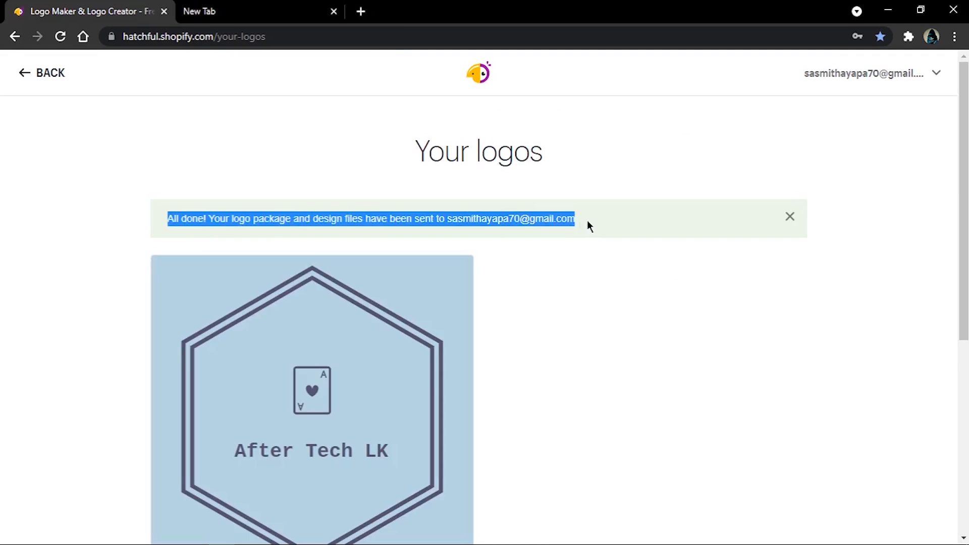
{"action": "left_click", "coordinate": [453, 218]}
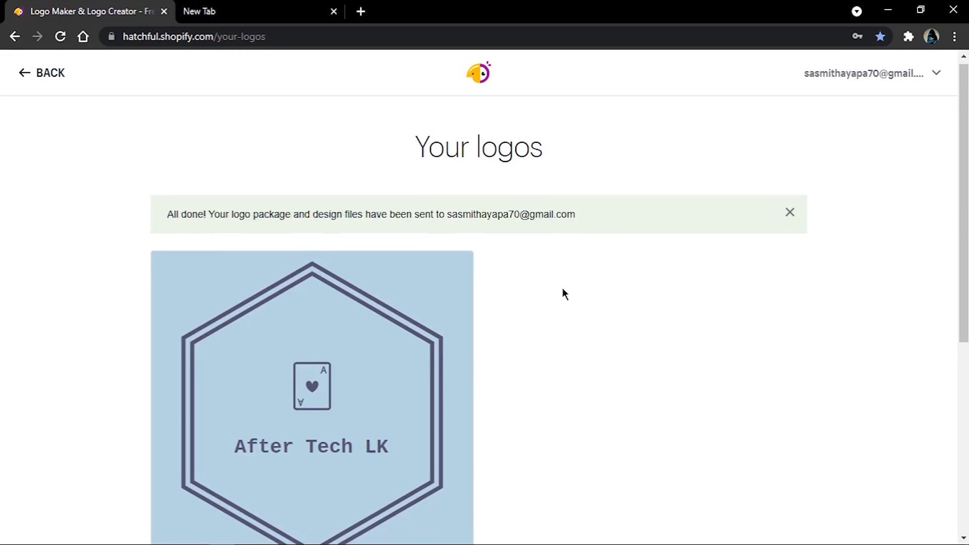
{"action": "scroll", "coordinate": [562, 290], "scroll_direction": "down", "scroll_amount": 5}
{"action": "scroll", "coordinate": [422, 303], "scroll_direction": "up", "scroll_amount": 5}
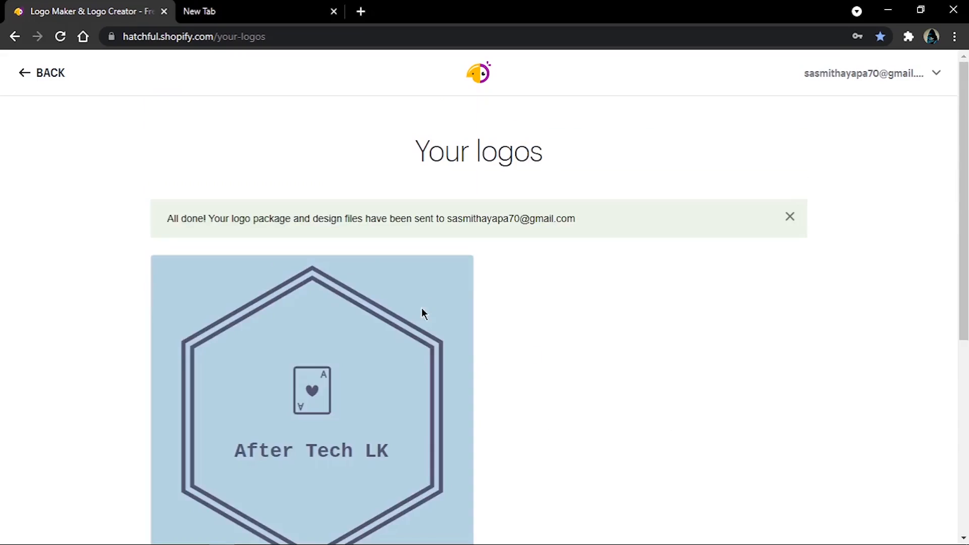
{"action": "mouse_move", "coordinate": [398, 351]}
{"action": "left_click_drag", "start_coordinate": [448, 218], "coordinate": [563, 227]}
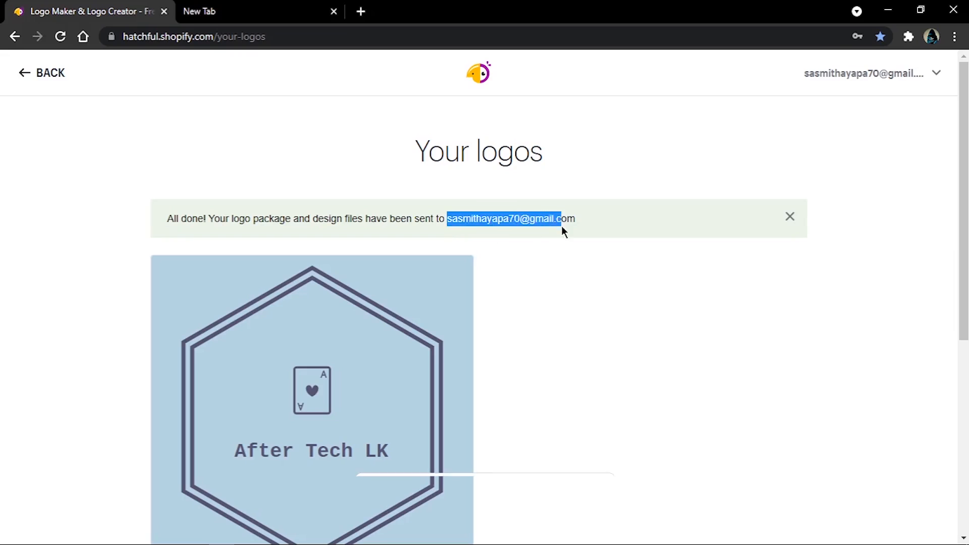
{"action": "left_click", "coordinate": [563, 229]}
Step: Switch to Gmail and locate the HatchfulExport-All.zip download in the message "Your Hatchful brand assets"
{"action": "left_click", "coordinate": [259, 6]}
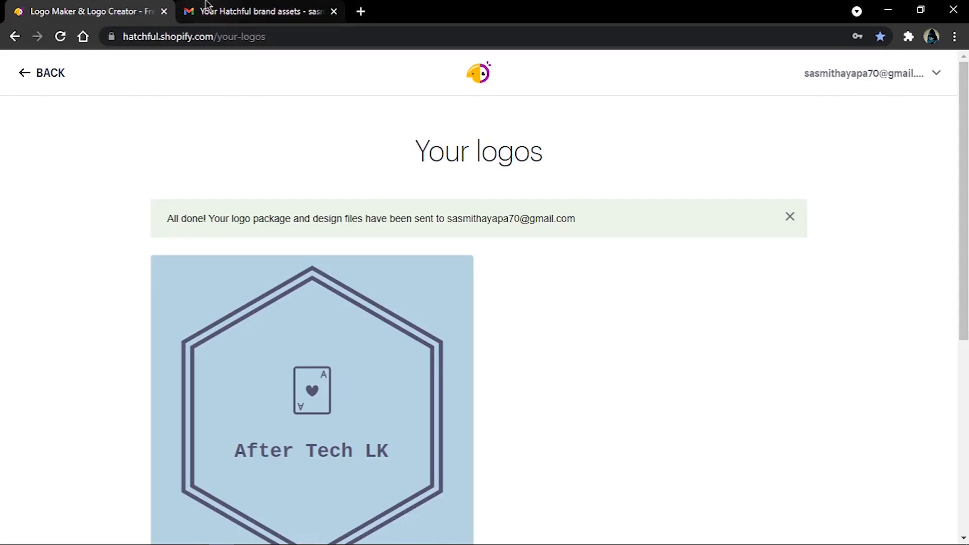
{"action": "left_click", "coordinate": [207, 5]}
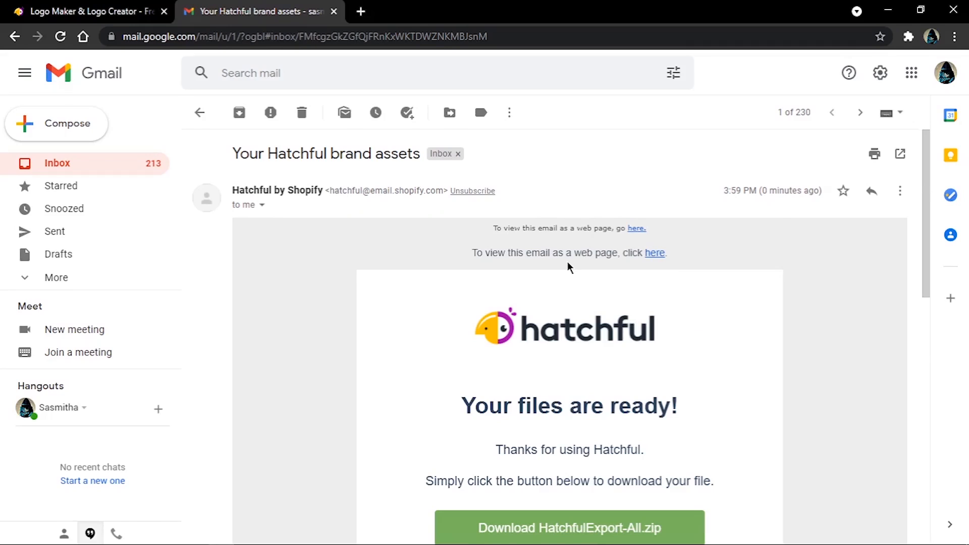
{"action": "scroll", "coordinate": [568, 261], "scroll_direction": "down", "scroll_amount": 3}
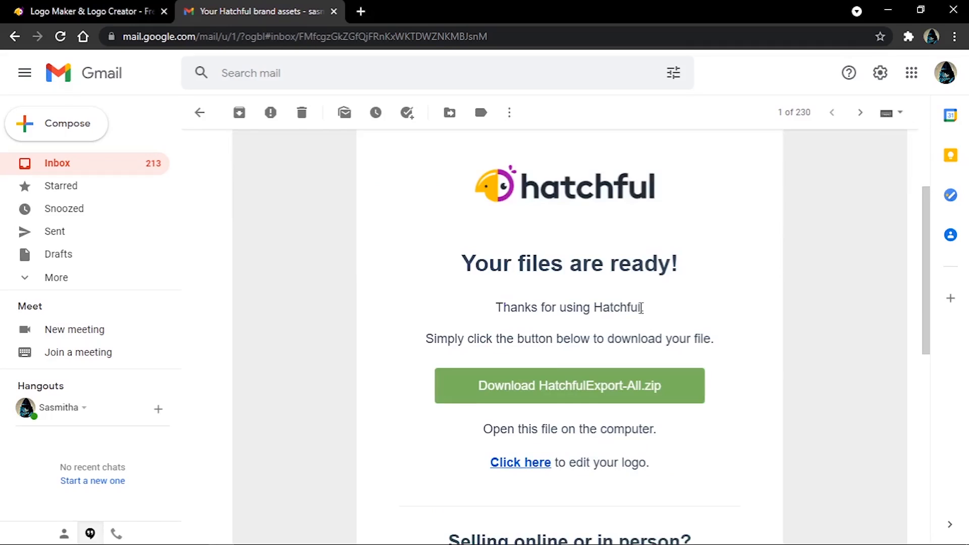